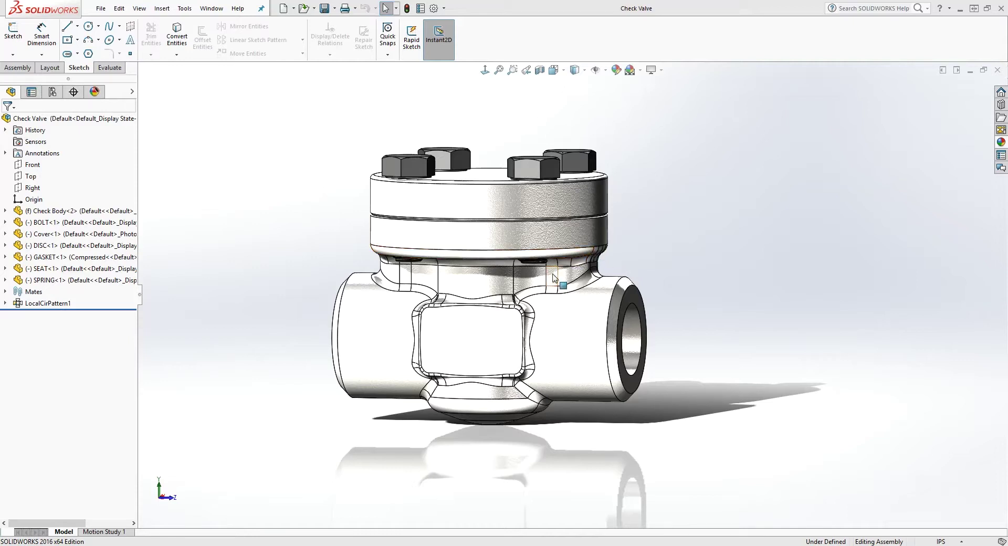
# - Confirm ExplView1 sits under the Default configuration, then return to the Motion Study 1 timeline
pyautogui.click(104, 531)
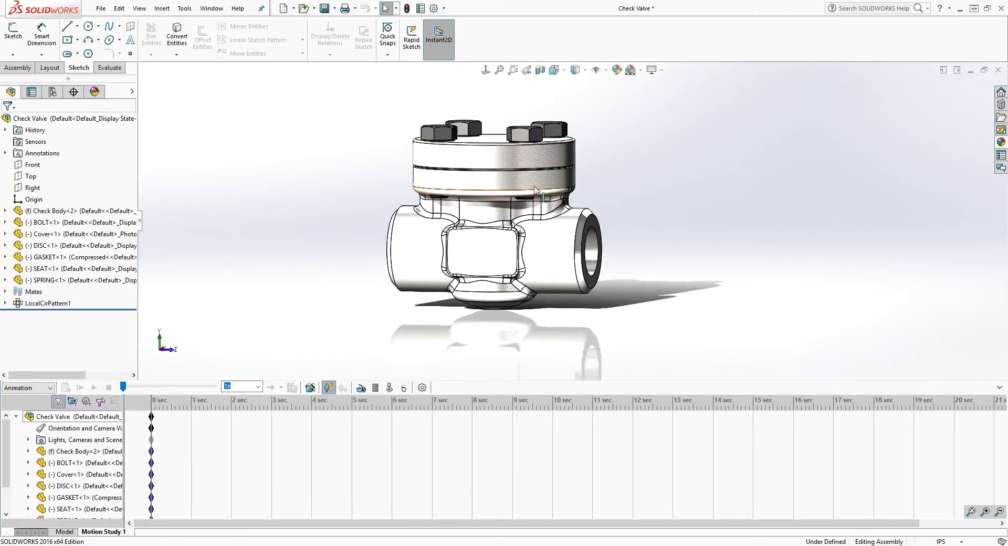
pyautogui.click(65, 532)
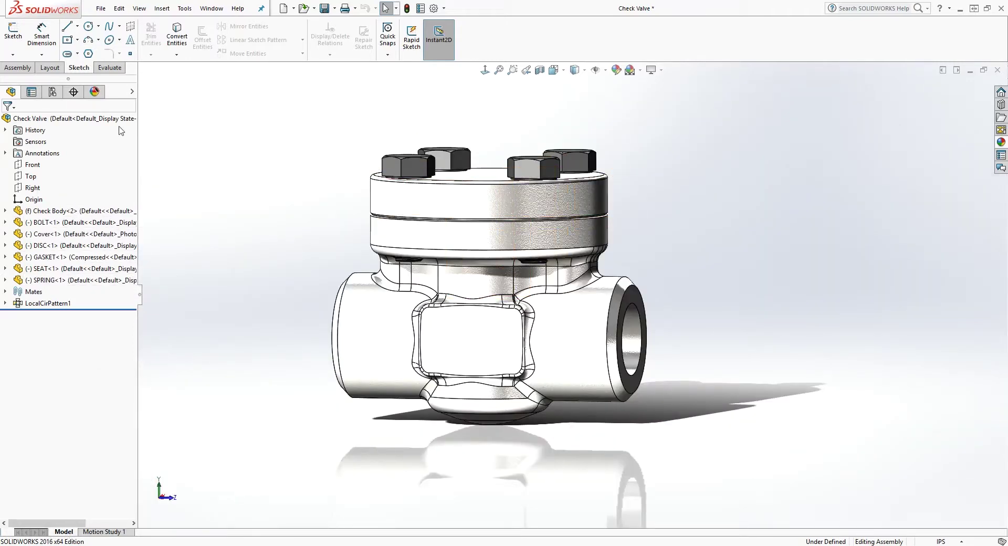
pyautogui.click(52, 91)
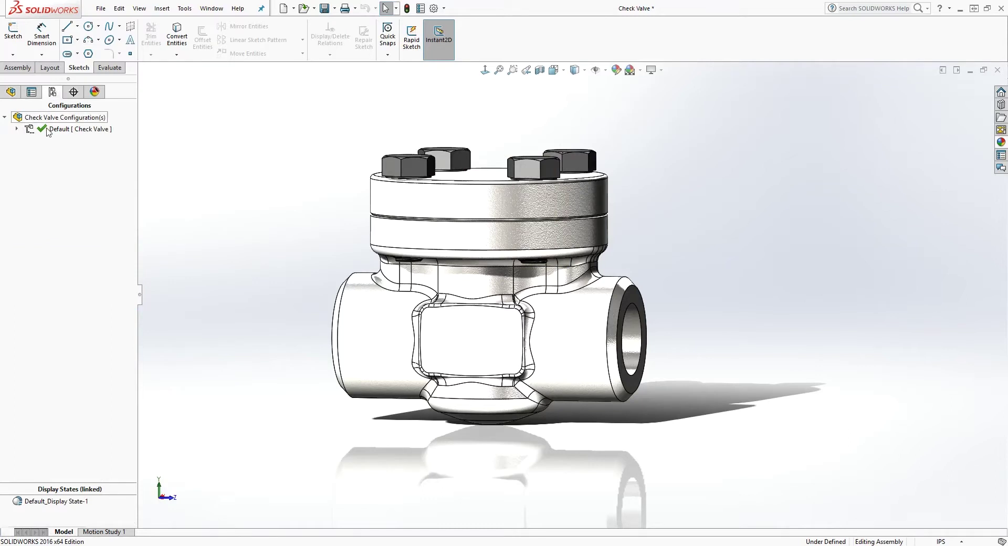
pyautogui.click(18, 129)
pyautogui.click(57, 141)
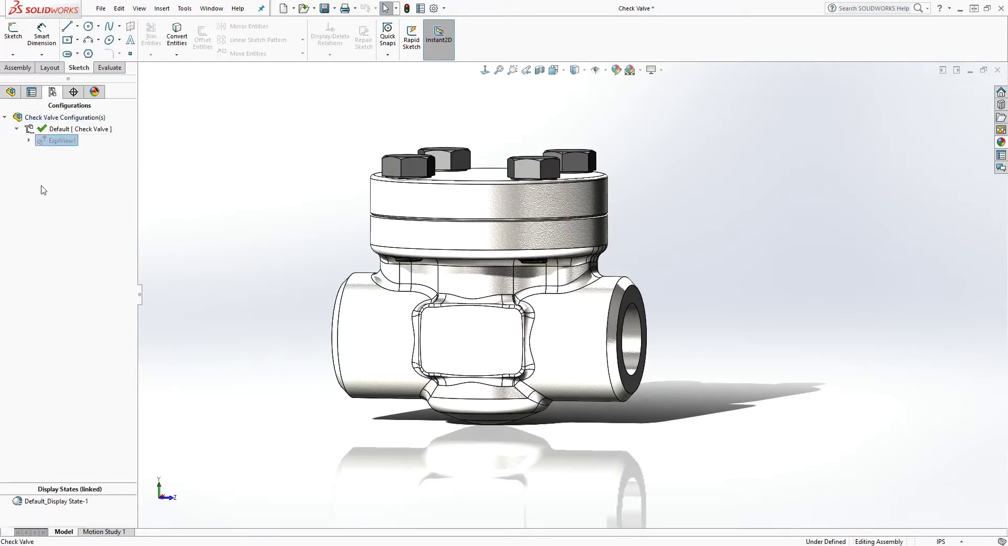
pyautogui.click(18, 129)
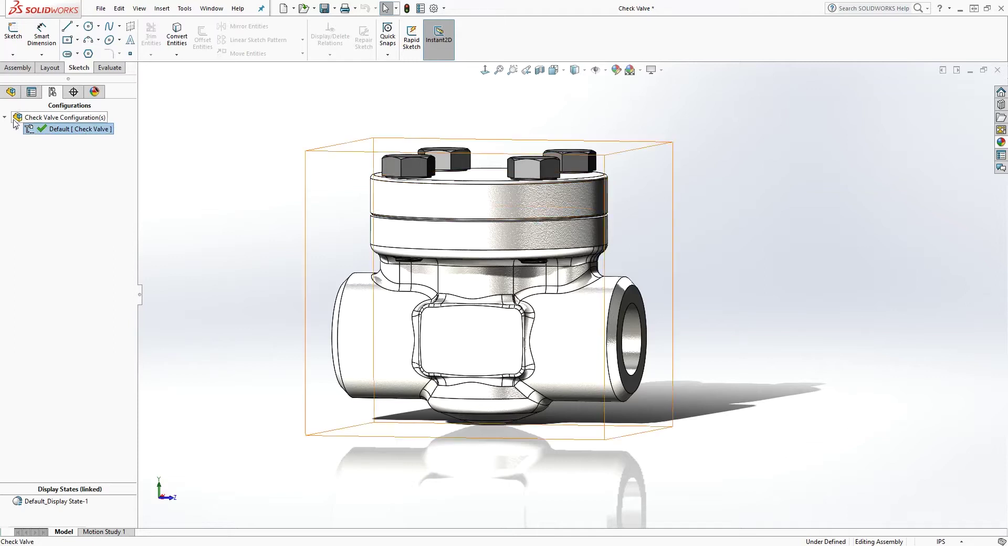
pyautogui.click(5, 117)
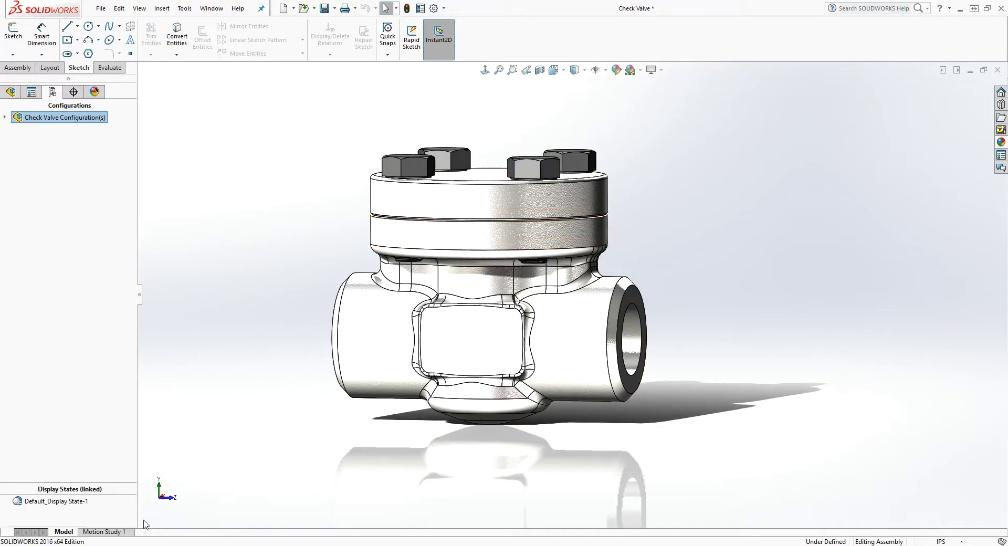
pyautogui.click(121, 532)
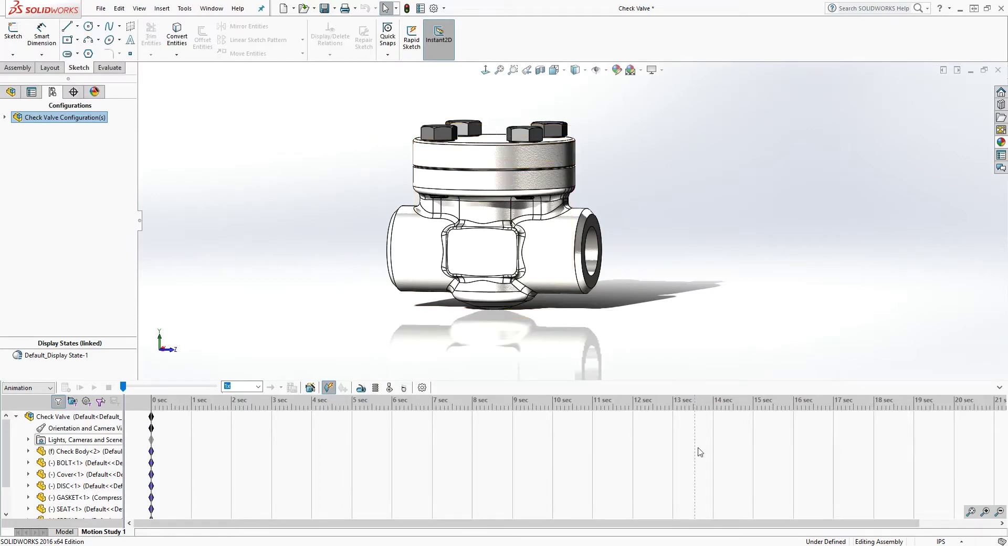
# - Use the Animation Wizard to create an Explode animation lasting 10 seconds
pyautogui.click(311, 388)
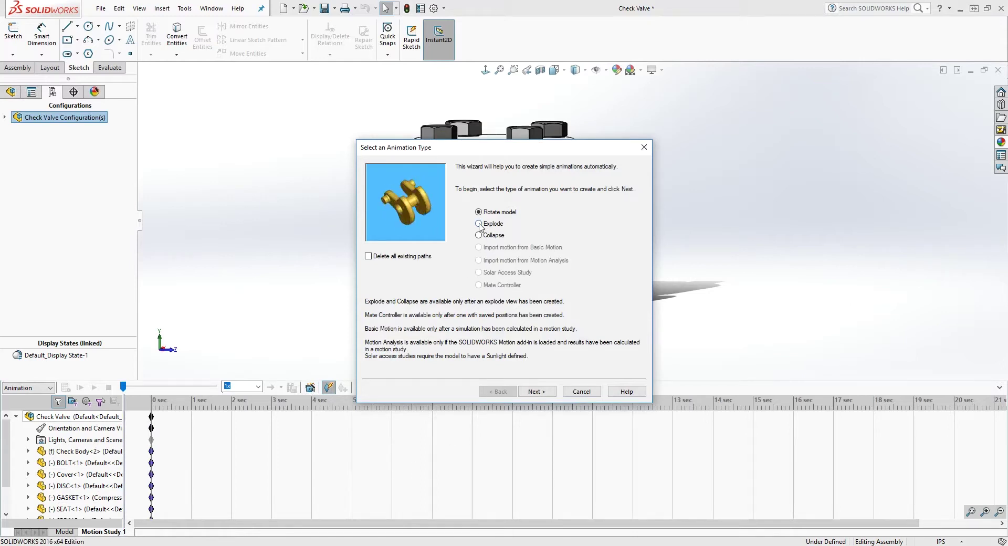
pyautogui.click(539, 393)
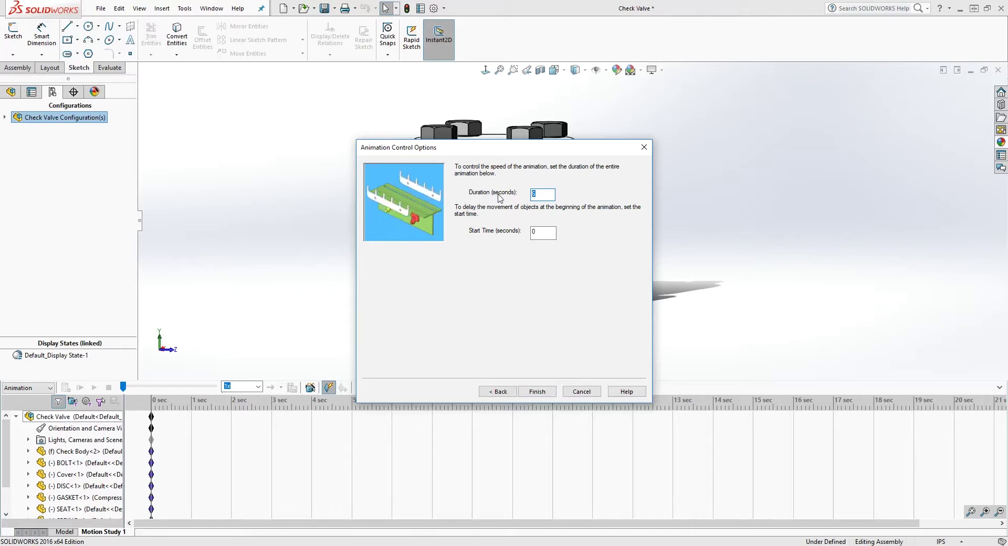
pyautogui.write('10')
pyautogui.click(537, 391)
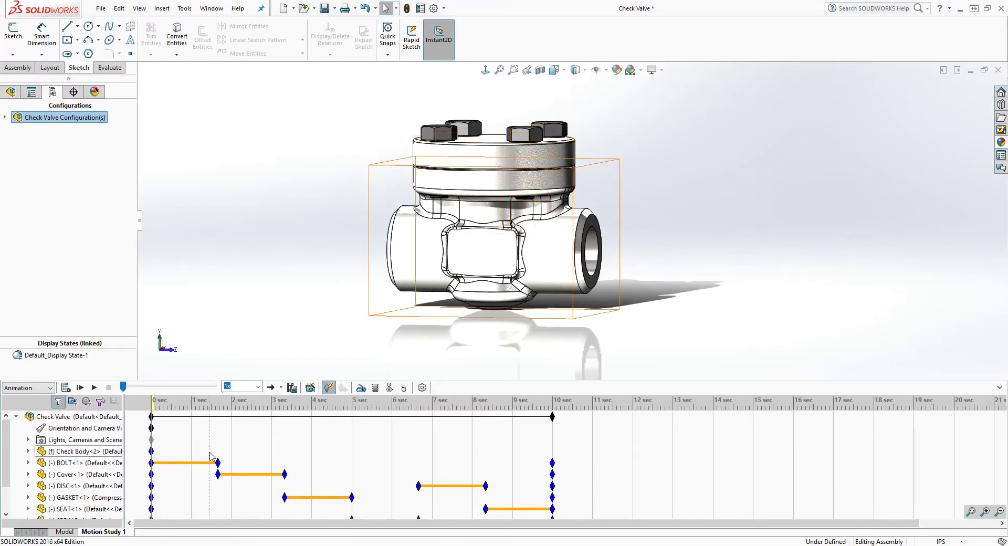
# - Disable Playback of View Keys on Orientation and Camera Views
pyautogui.scroll(-1, 252, 459)
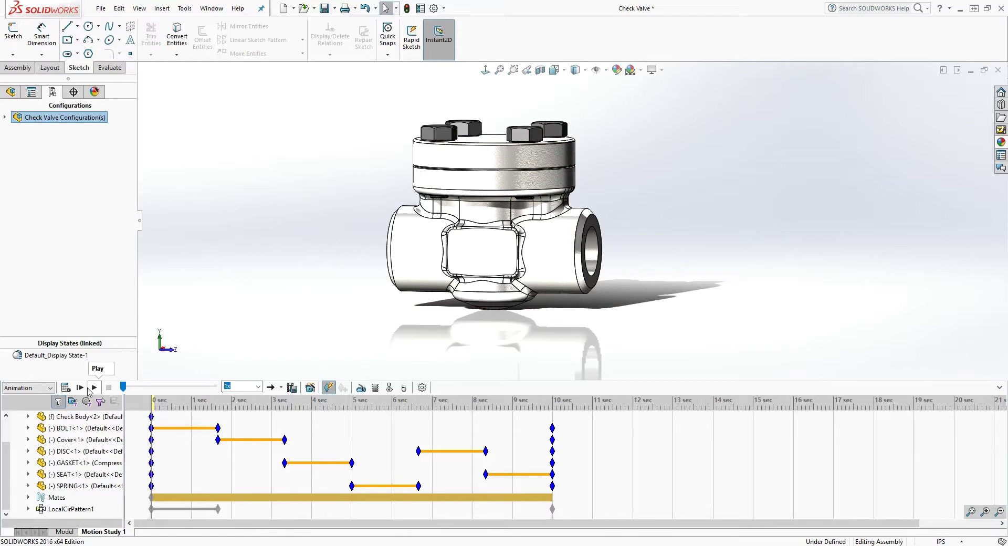
pyautogui.scroll(1, 68, 425)
pyautogui.rightClick(70, 428)
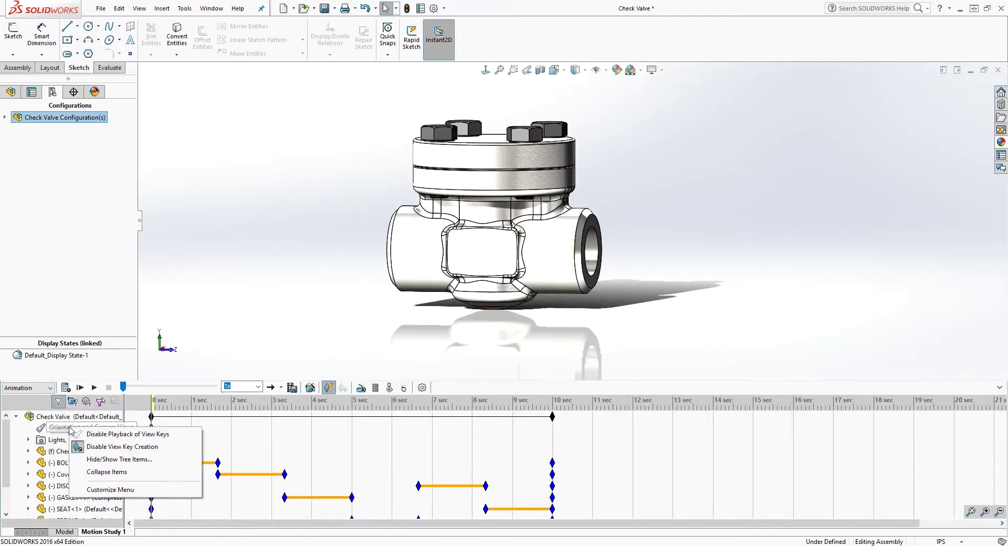
pyautogui.click(95, 439)
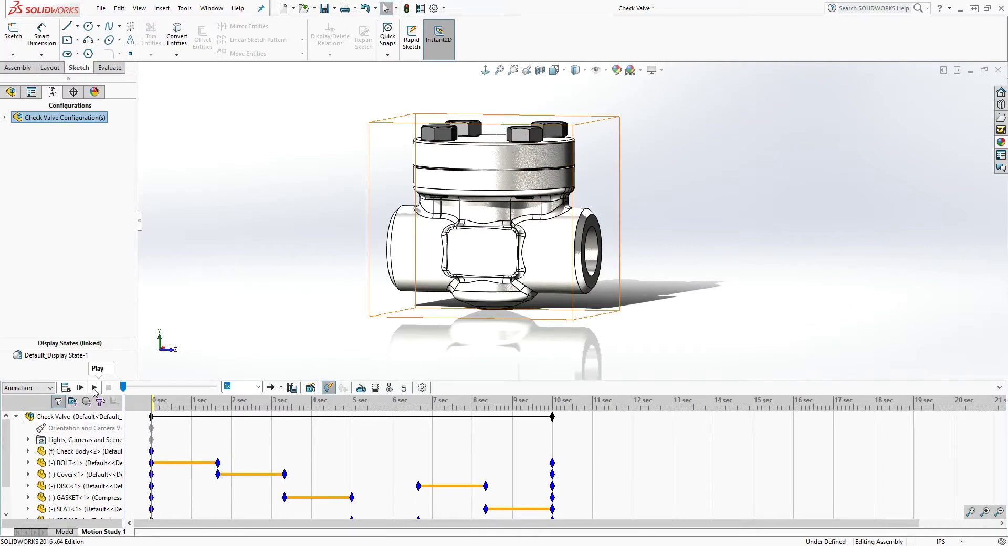
# - Play the explode animation and frame the separated valve parts in view
pyautogui.click(94, 388)
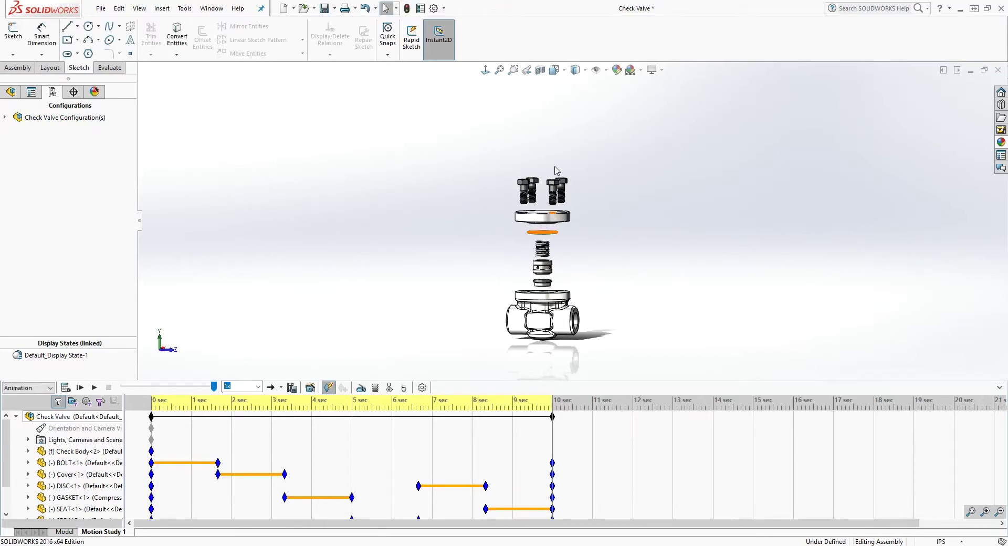
pyautogui.scroll(-1, 586, 245)
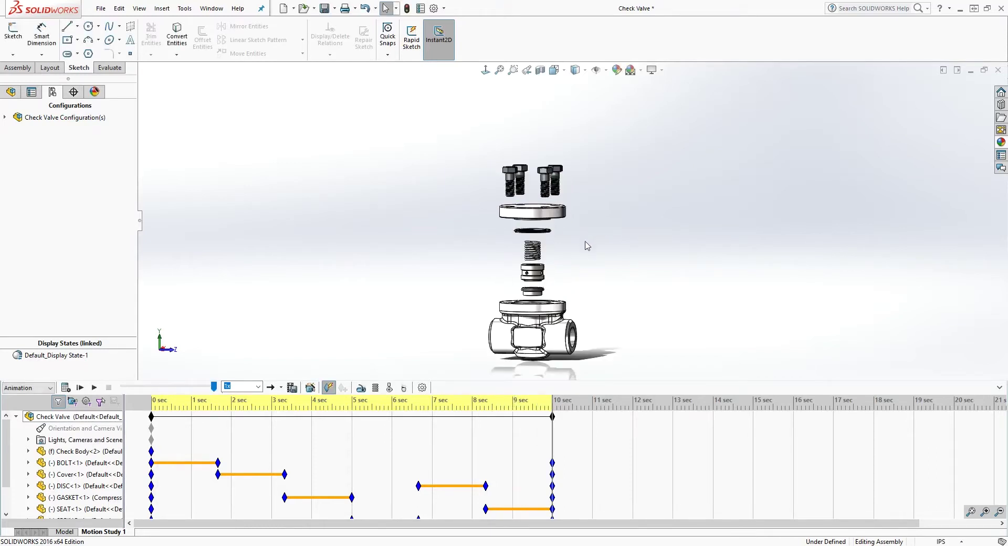
pyautogui.scroll(-1, 569, 306)
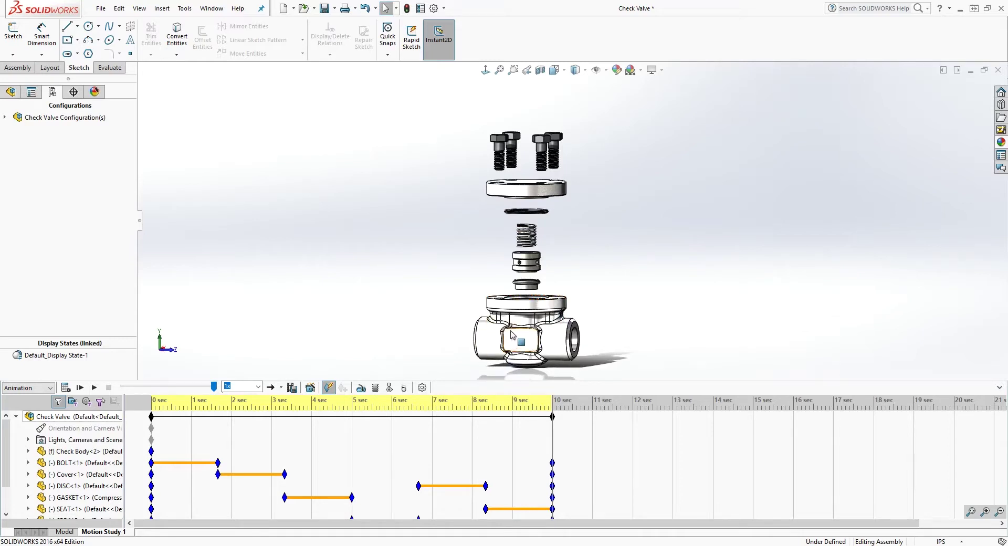
pyautogui.keyDown('ctrl'); pyautogui.moveTo(518, 305); pyautogui.dragTo(537, 292, button='middle'); pyautogui.keyUp('ctrl')
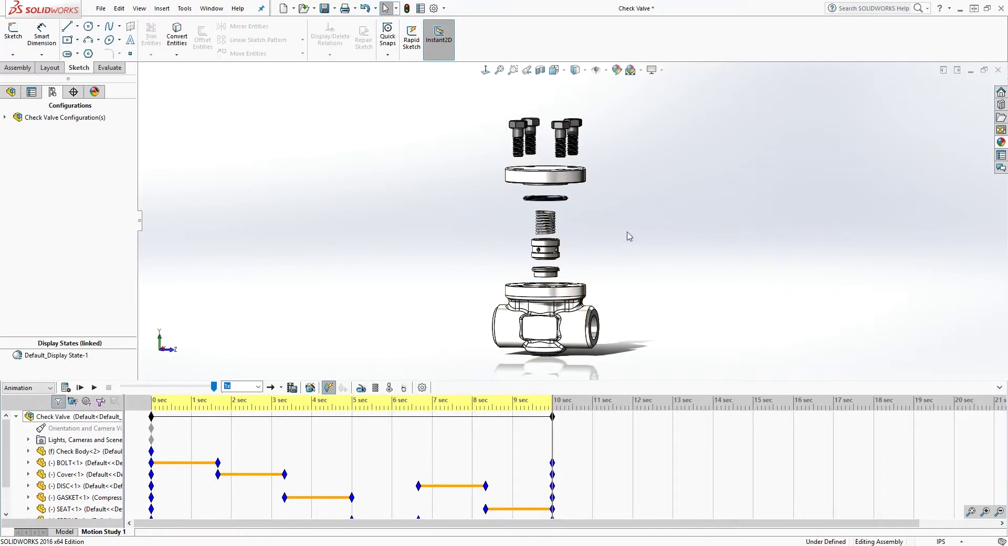
# - Add a camera under Lights, Cameras and Scene and drag its point down onto the valve
pyautogui.click(28, 440)
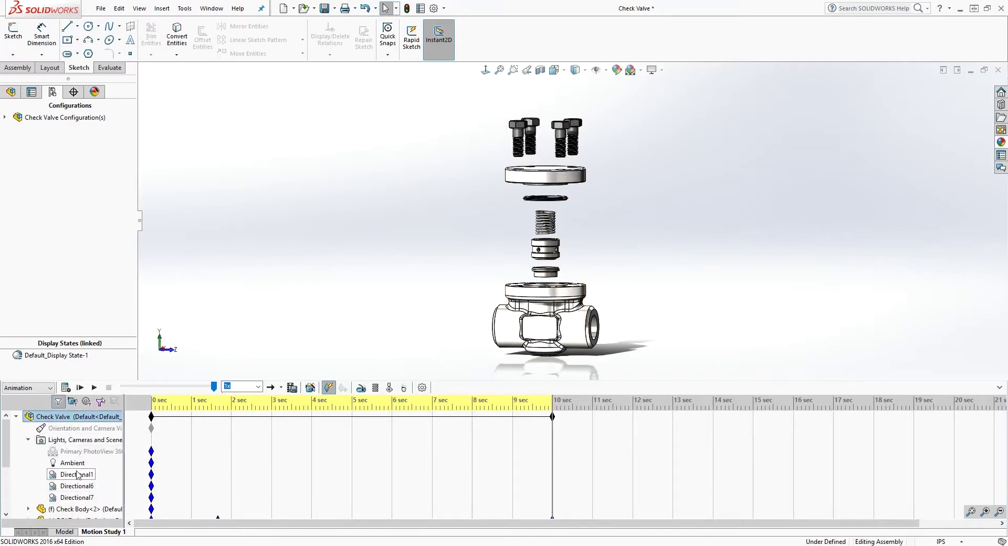
pyautogui.scroll(-1, 78, 478)
pyautogui.scroll(1, 78, 478)
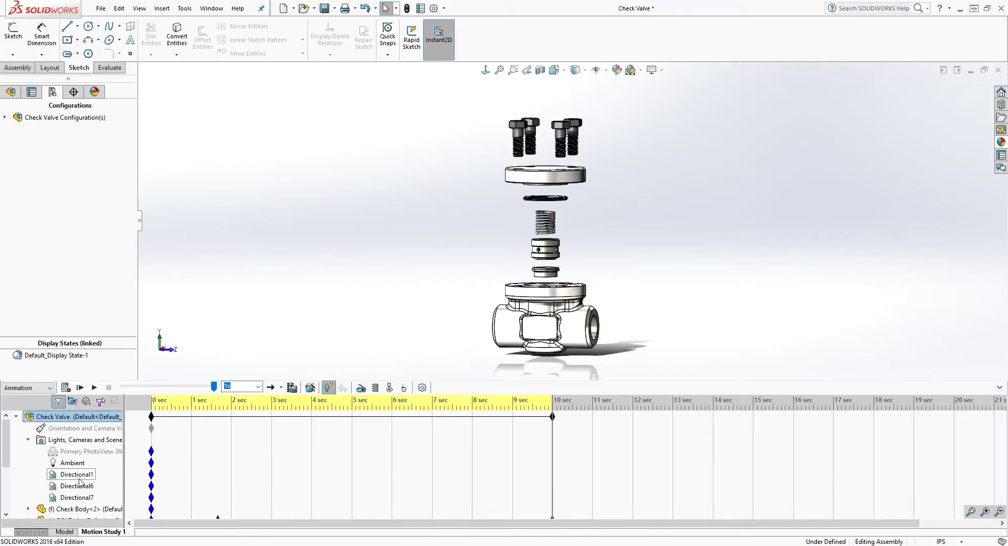
pyautogui.rightClick(79, 440)
pyautogui.click(113, 357)
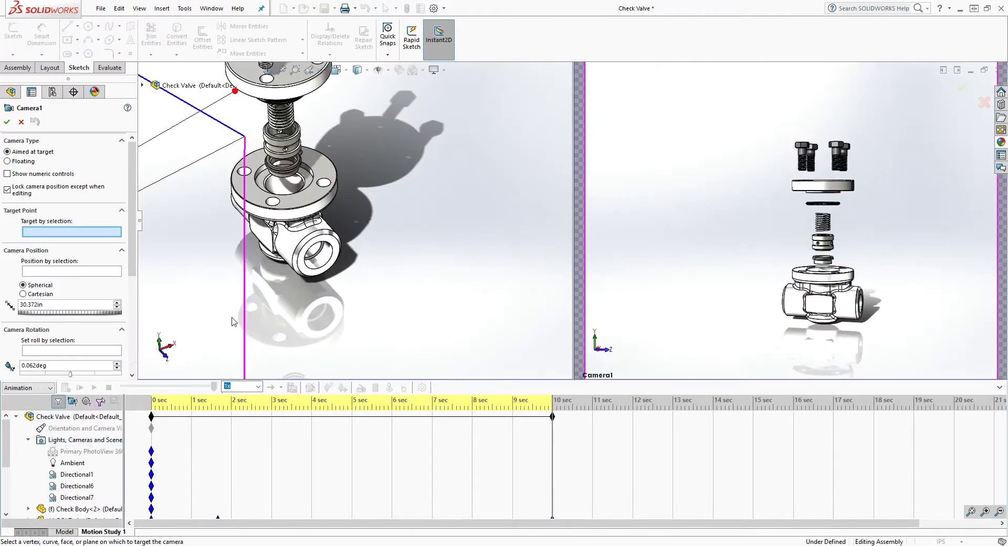
pyautogui.scroll(2, 435, 273)
pyautogui.scroll(-5, 315, 202)
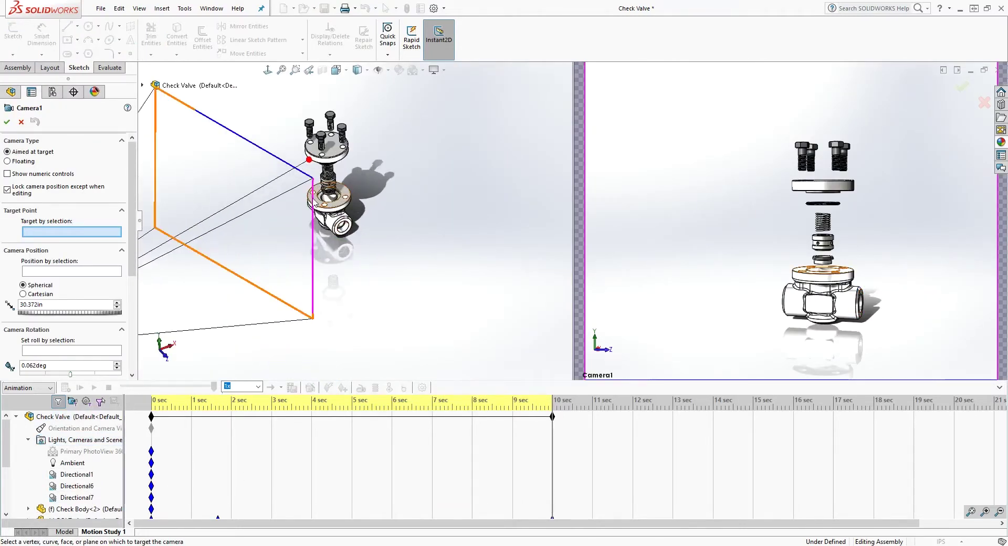
pyautogui.moveTo(313, 148); pyautogui.dragTo(332, 183)
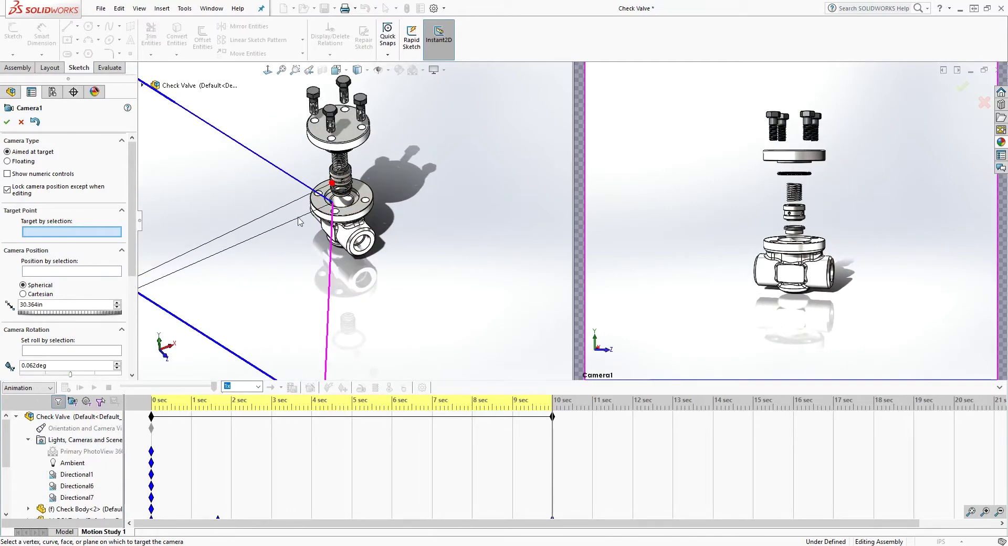
# - Try target faces on the body and spring, then aim Camera1 at a DISC face
pyautogui.click(340, 201)
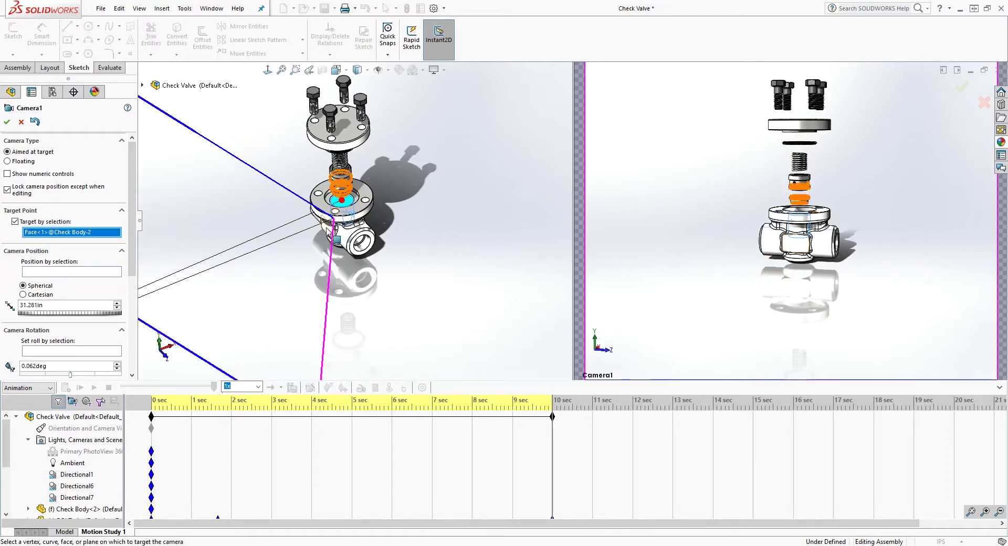
pyautogui.click(326, 229)
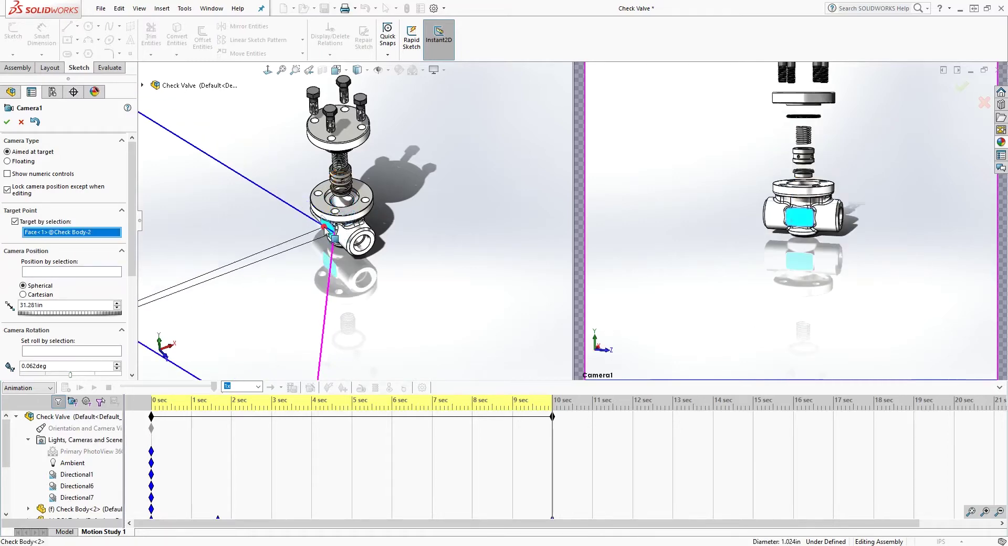
pyautogui.click(340, 158)
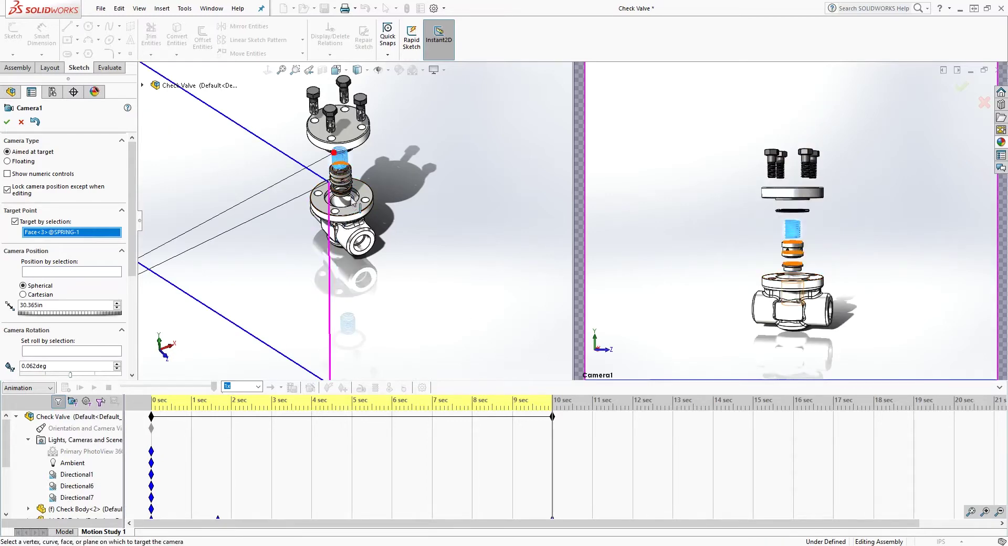
pyautogui.moveTo(326, 273); pyautogui.dragTo(467, 218)
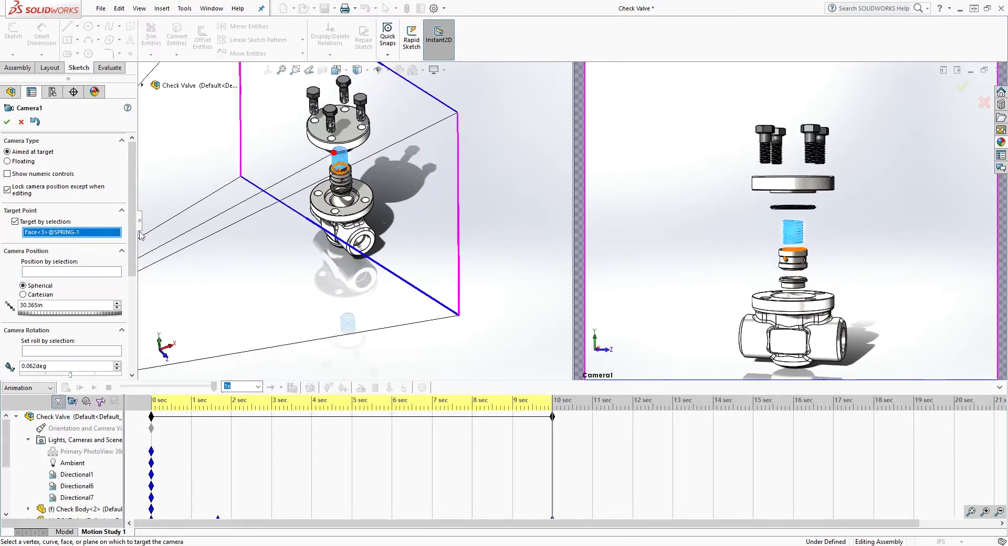
pyautogui.click(340, 182)
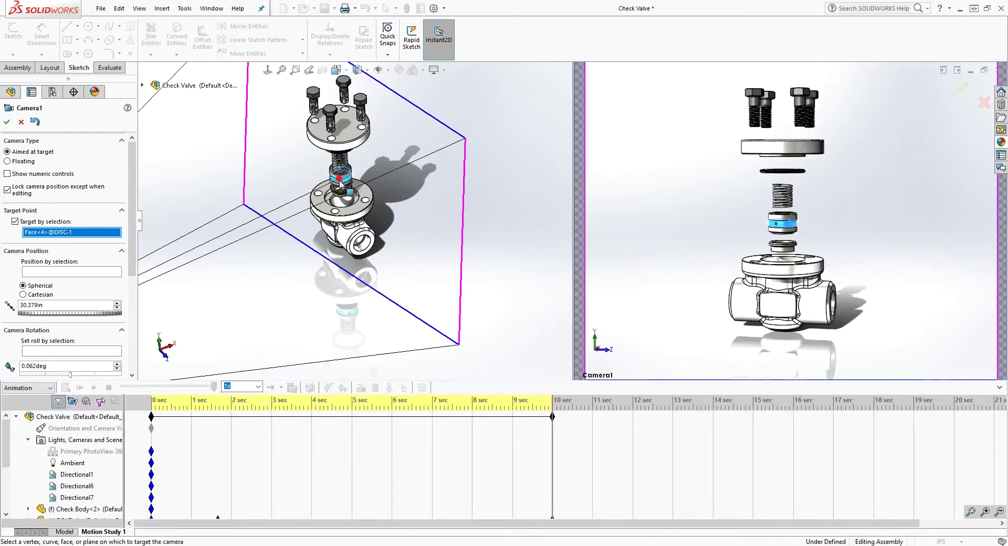
# - Move Camera1 closer to the exploded valve and accept it into the motion study
pyautogui.press('z')
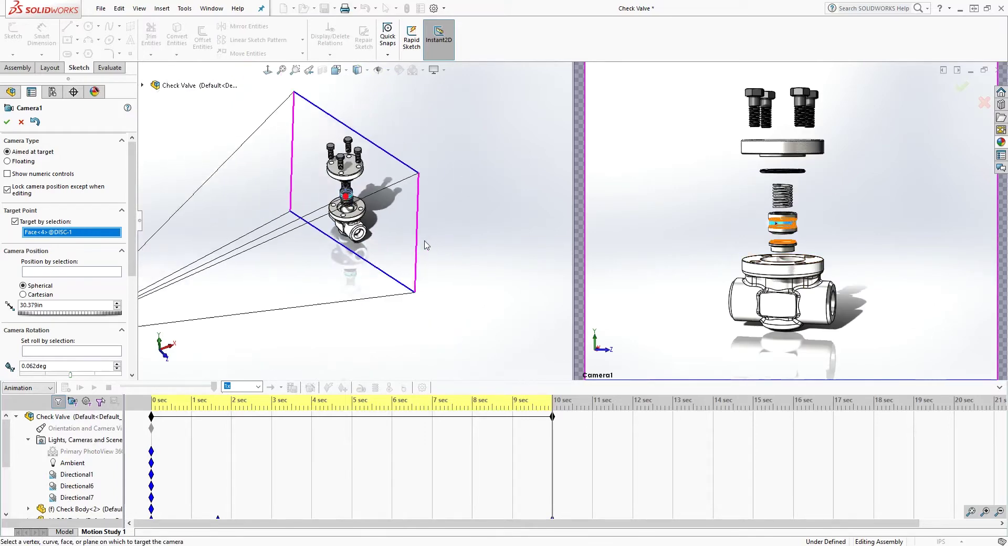
pyautogui.press('z')
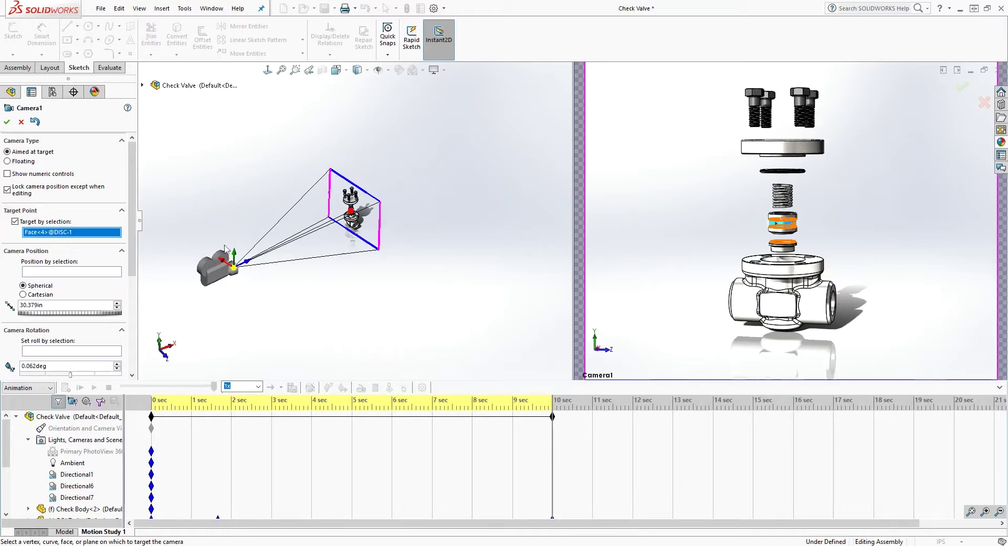
pyautogui.moveTo(233, 271); pyautogui.dragTo(245, 262)
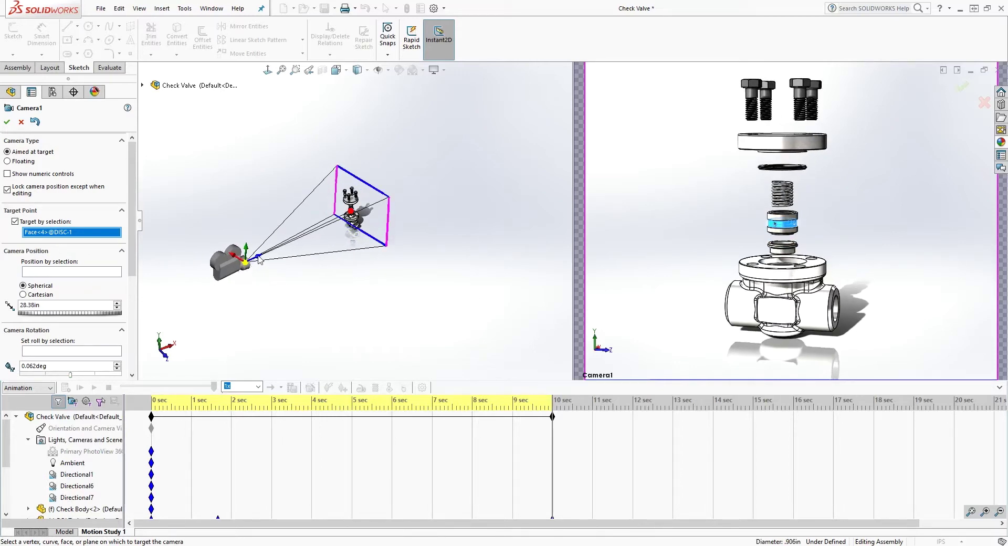
pyautogui.scroll(-3, 268, 255)
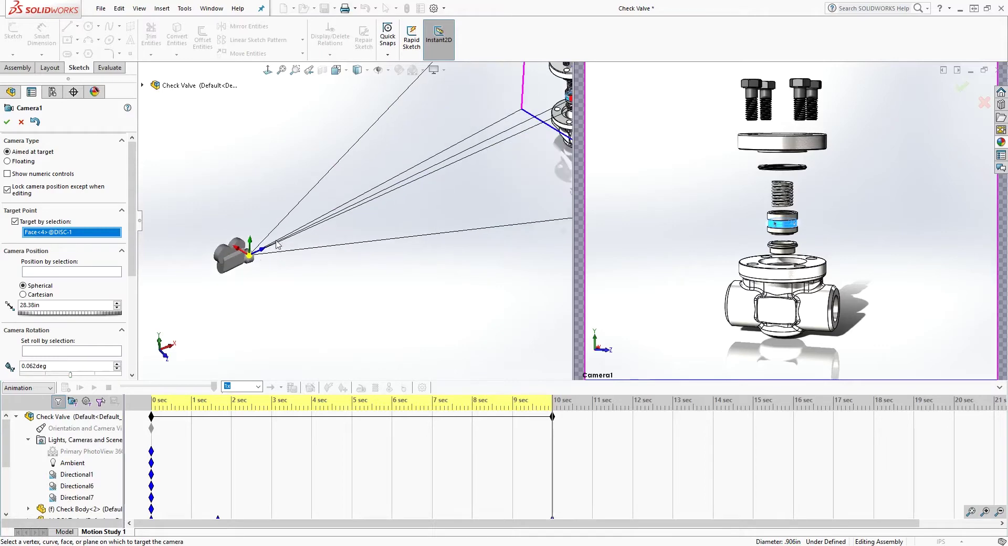
pyautogui.moveTo(263, 252)
pyautogui.mouseDown()
pyautogui.moveTo(309, 231)
pyautogui.moveTo(277, 247)
pyautogui.moveTo(238, 239)
pyautogui.moveTo(267, 236)
pyautogui.mouseUp()
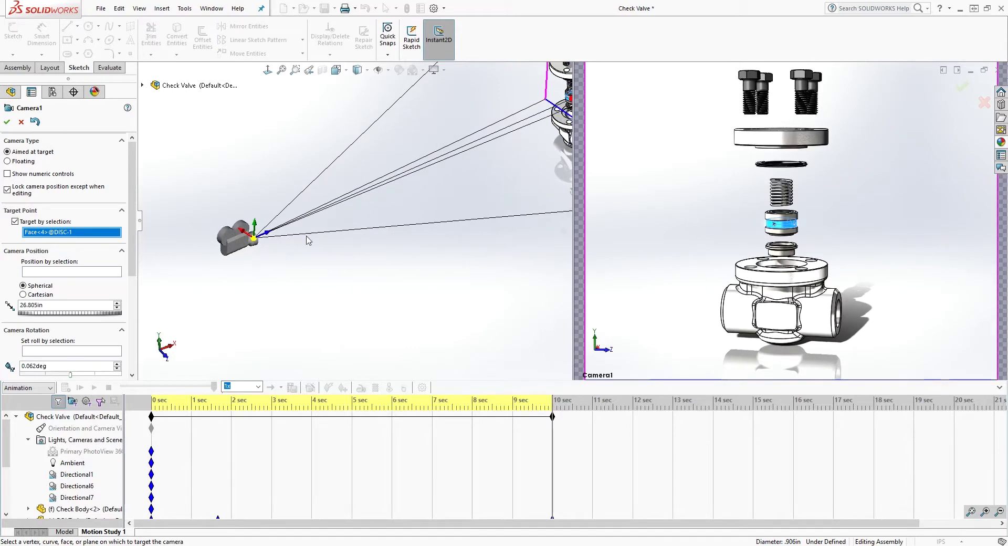
pyautogui.scroll(5, 402, 213)
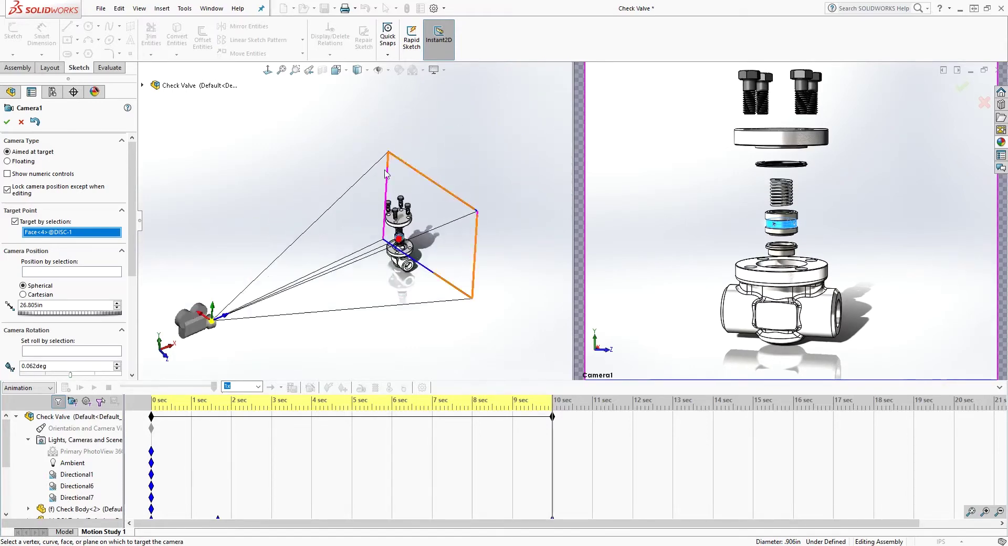
pyautogui.click(6, 123)
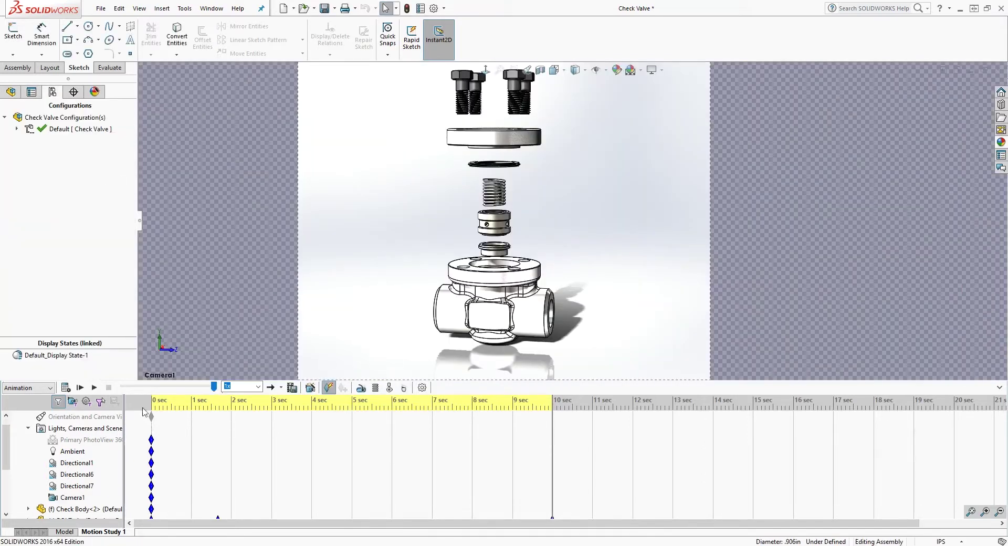
pyautogui.click(94, 387)
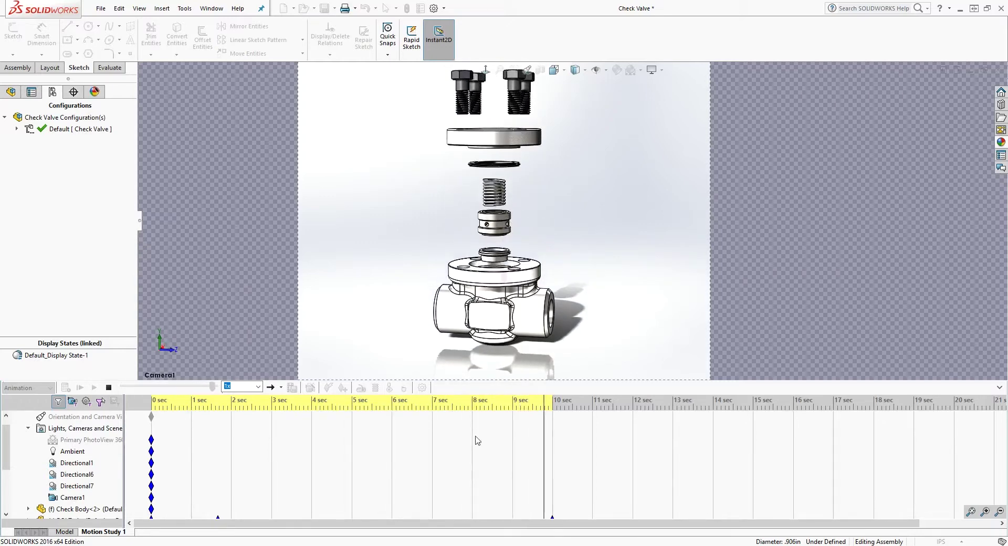
pyautogui.rightClick(69, 499)
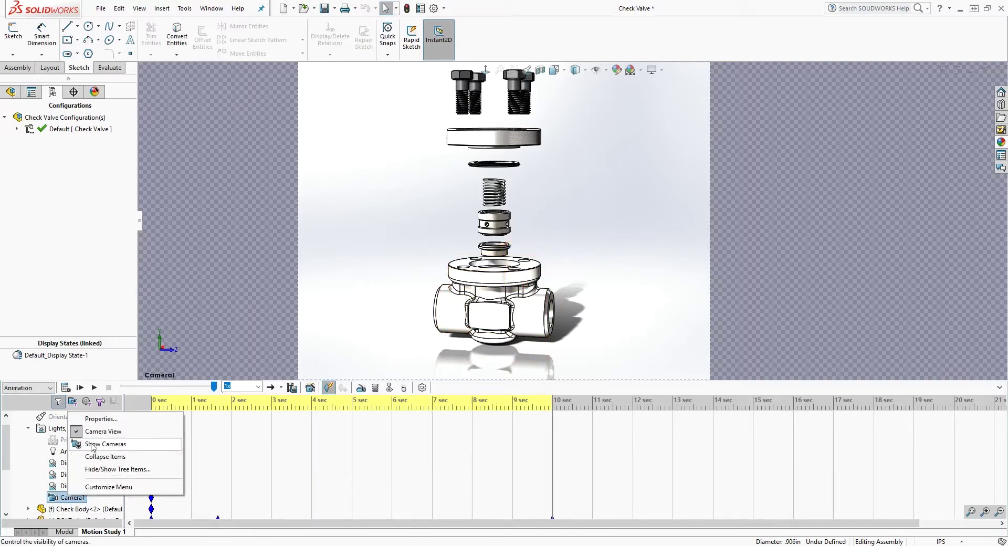
# - In Camera1's properties, target the body's flange face and raise the camera above the valve
pyautogui.click(100, 419)
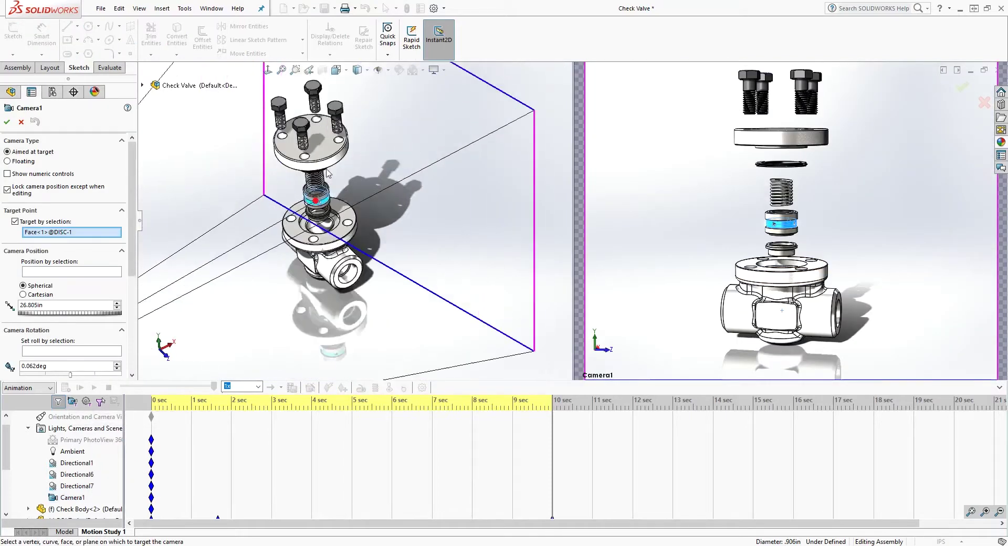
pyautogui.scroll(-2, 319, 144)
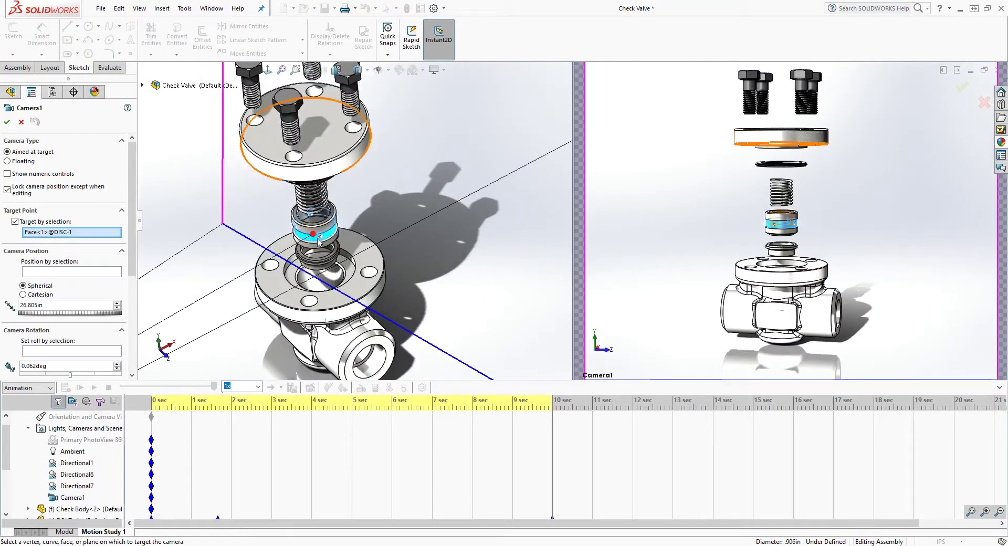
pyautogui.click(292, 300)
pyautogui.scroll(3, 346, 241)
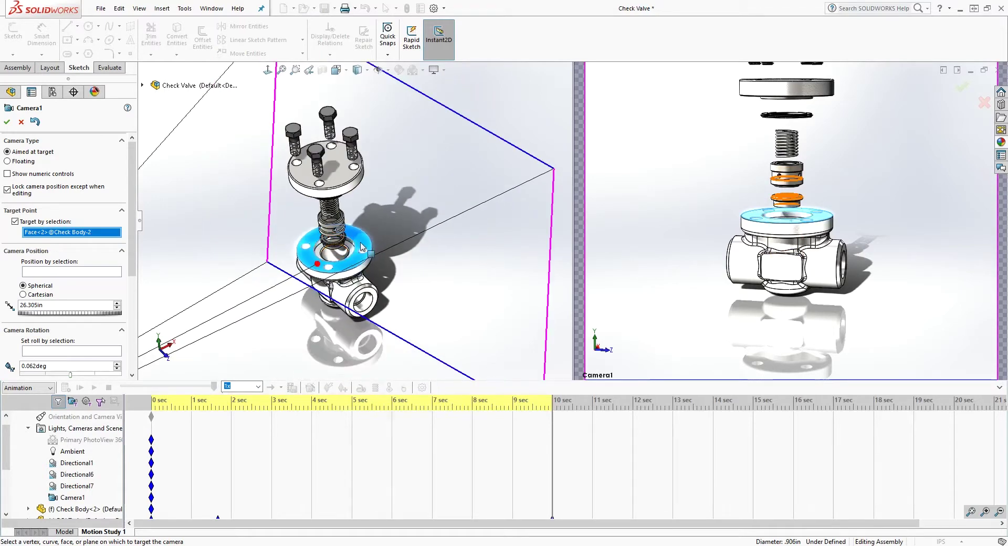
pyautogui.moveTo(325, 264); pyautogui.dragTo(314, 197)
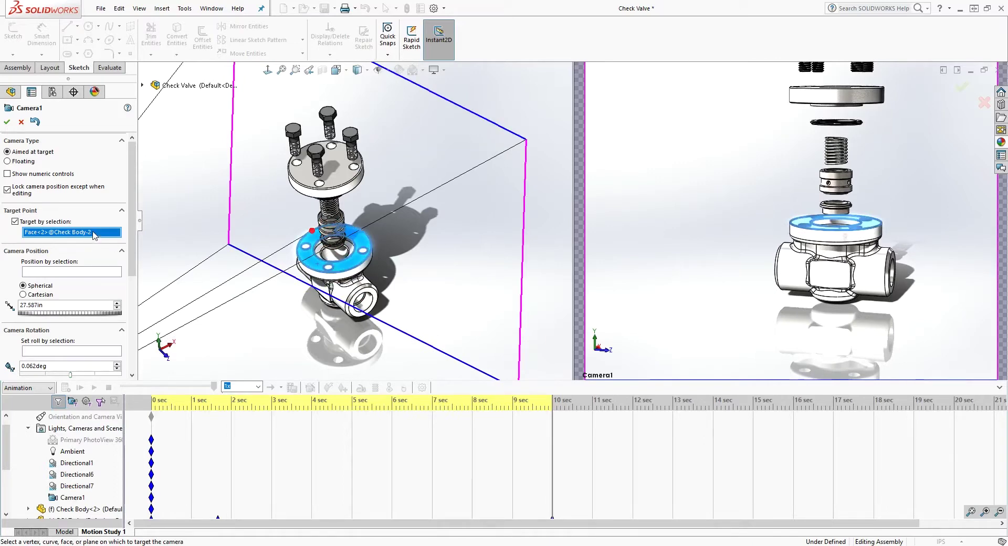
# - Clear Camera1's target and pull it back to 31.02in, framing the whole valve
pyautogui.press('Delete')
pyautogui.moveTo(312, 231); pyautogui.dragTo(414, 181)
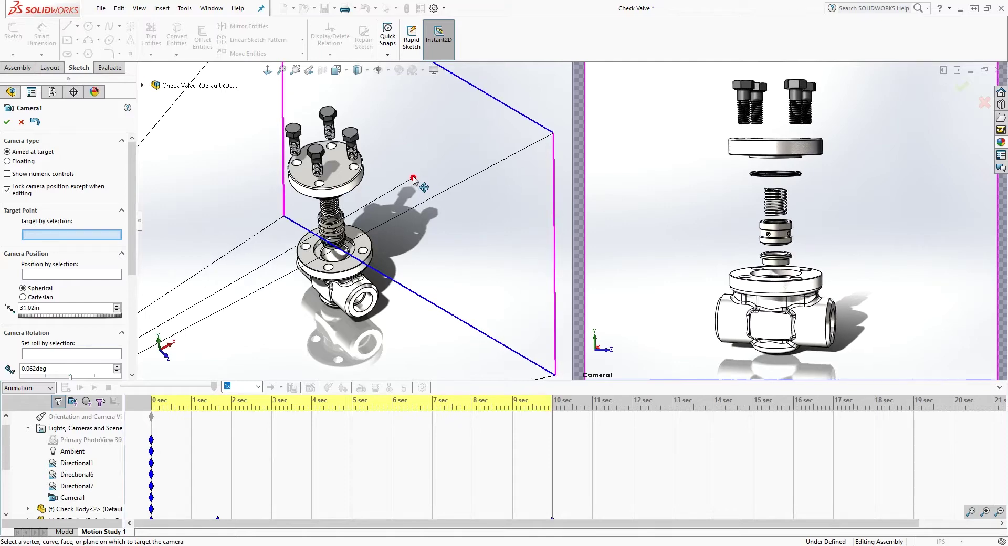
pyautogui.click(6, 123)
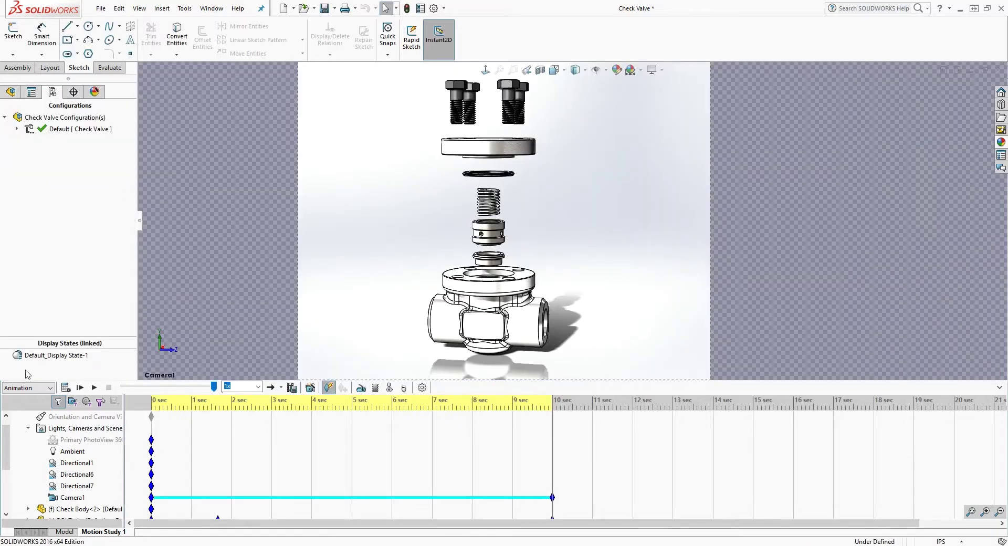
pyautogui.click(95, 387)
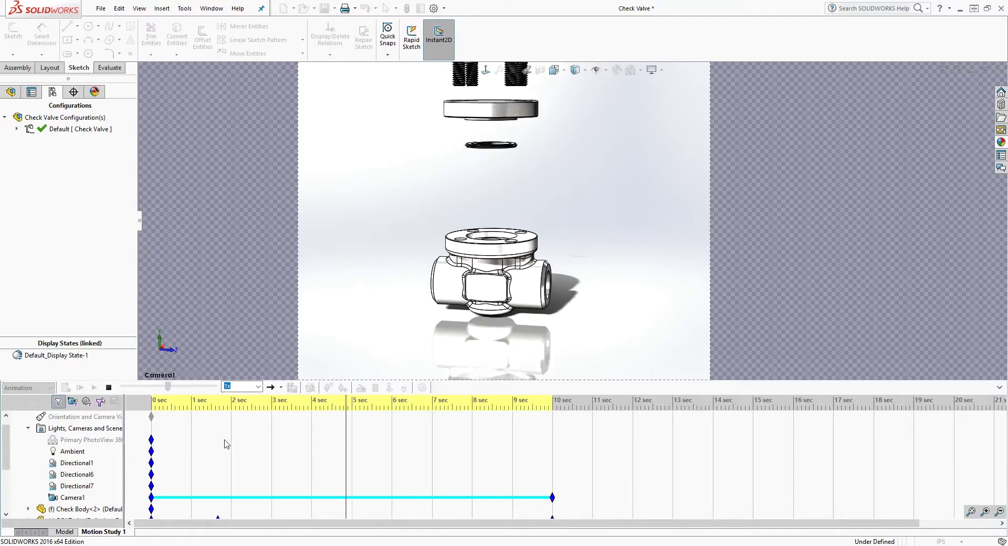
pyautogui.scroll(-2, 283, 450)
pyautogui.scroll(2, 286, 452)
pyautogui.scroll(-1, 310, 459)
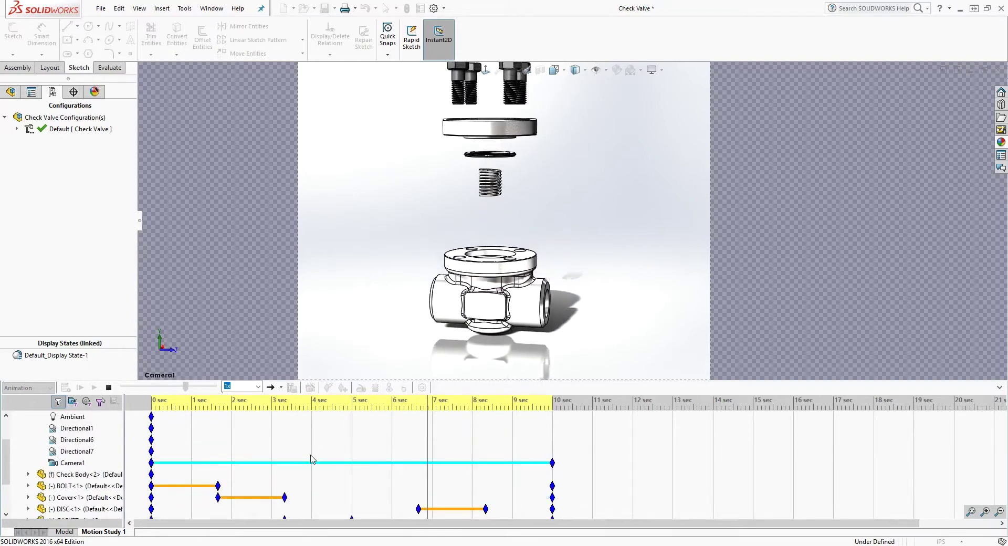
pyautogui.scroll(1, 312, 461)
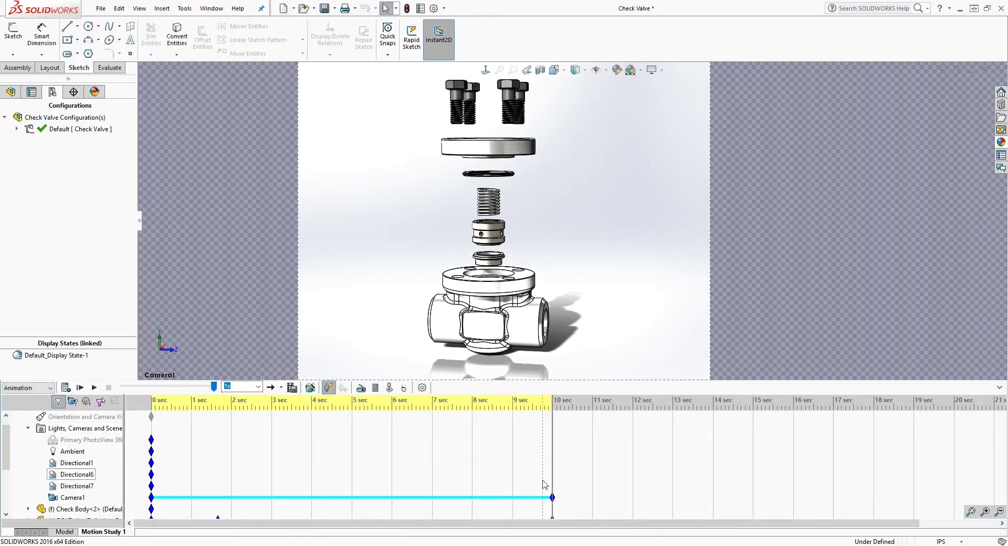
pyautogui.scroll(-1, 546, 480)
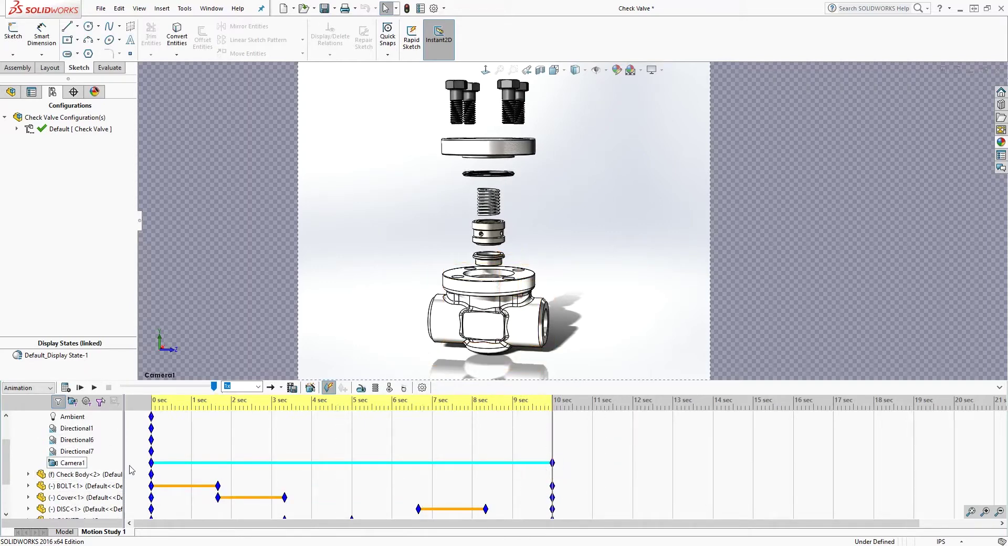
pyautogui.click(188, 475)
# - Return the time bar to 0 sec and copy Camera1's 10-second key
pyautogui.click(553, 463)
pyautogui.click(552, 432)
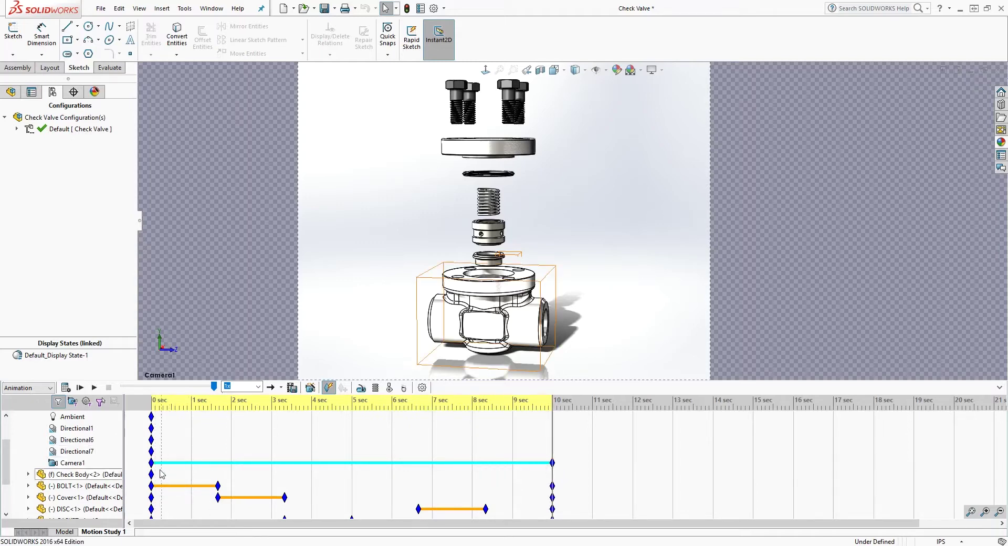
pyautogui.moveTo(552, 419); pyautogui.dragTo(128, 436)
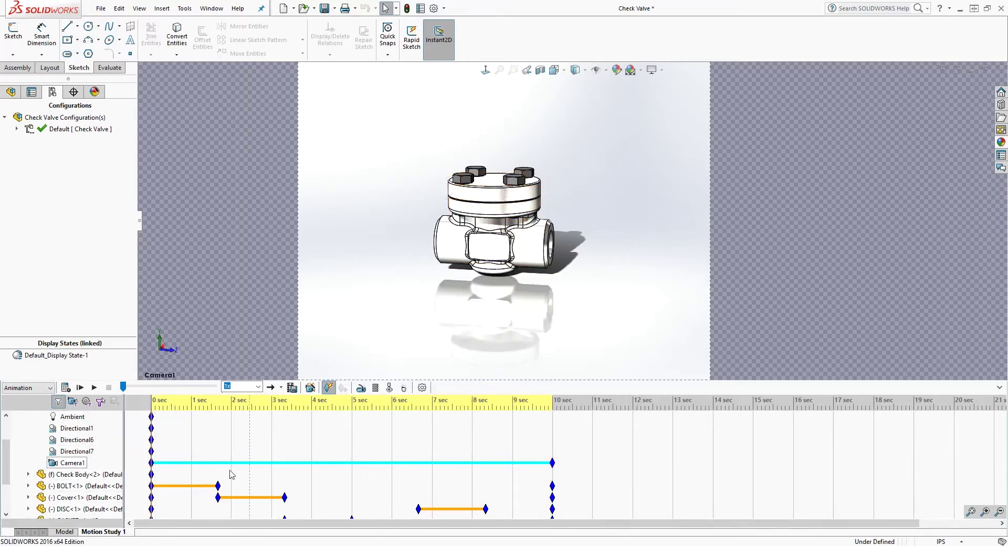
pyautogui.rightClick(552, 462)
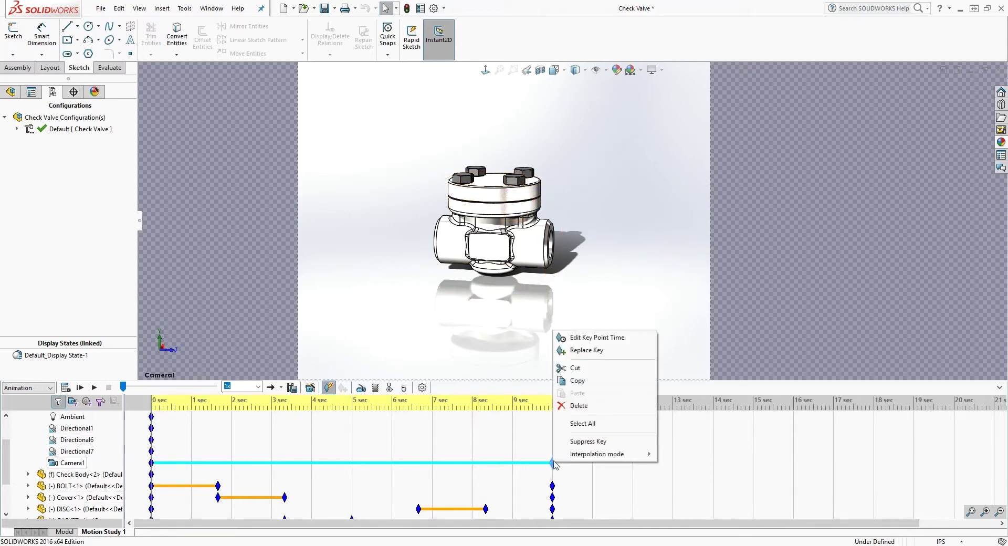
pyautogui.click(585, 381)
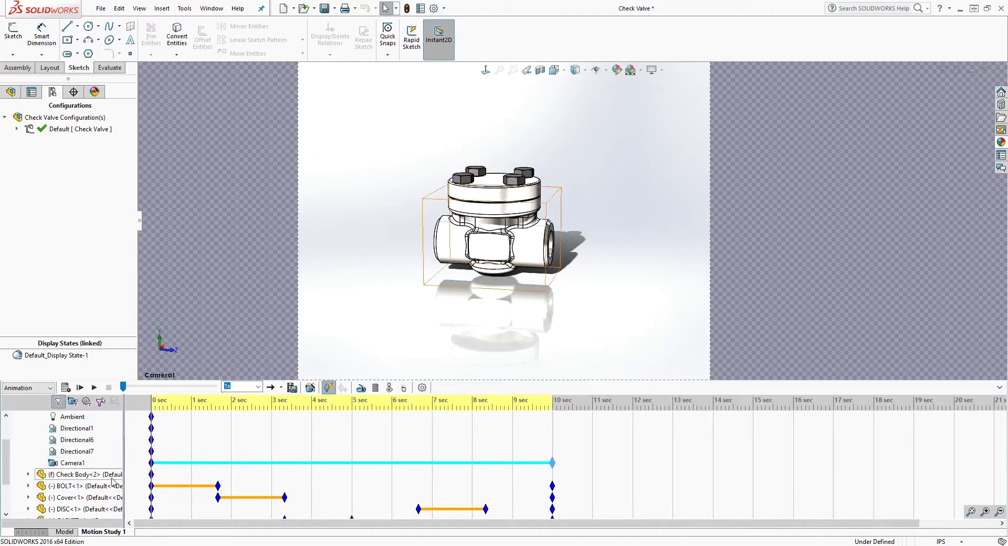
# - Paste the camera key at 0 sec on the Camera1 row and replay the study
pyautogui.moveTo(151, 403)
pyautogui.mouseDown()
pyautogui.moveTo(189, 403)
pyautogui.moveTo(148, 405)
pyautogui.mouseUp()
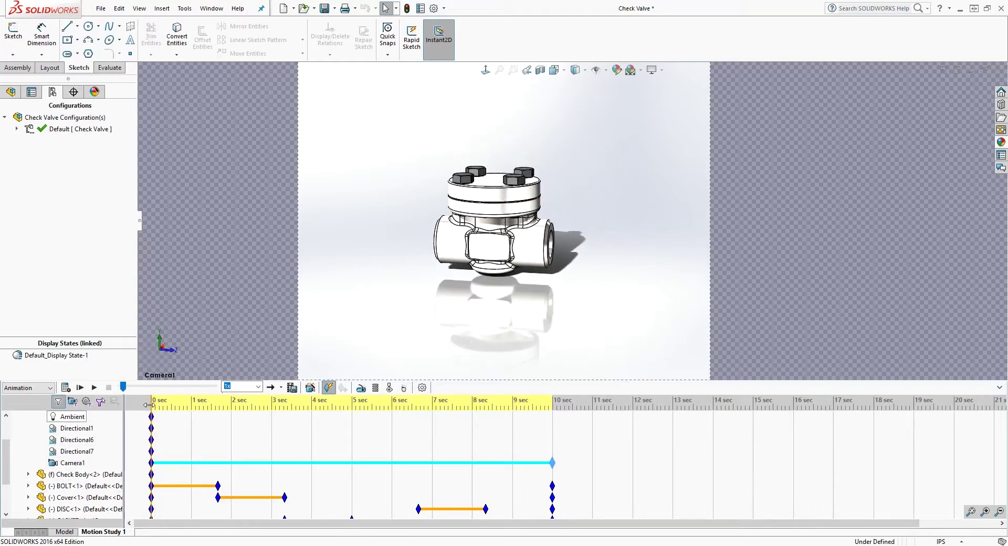
pyautogui.rightClick(149, 400)
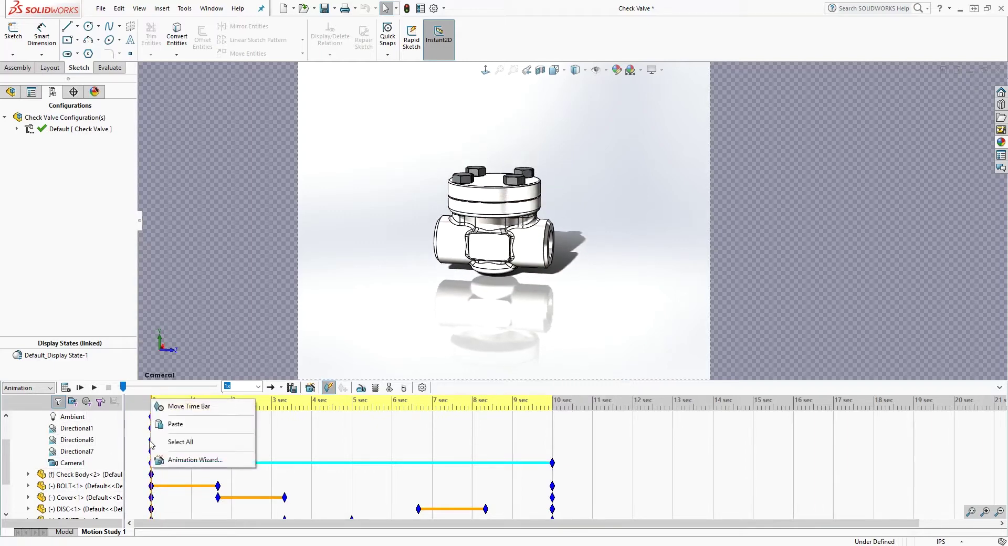
pyautogui.click(177, 424)
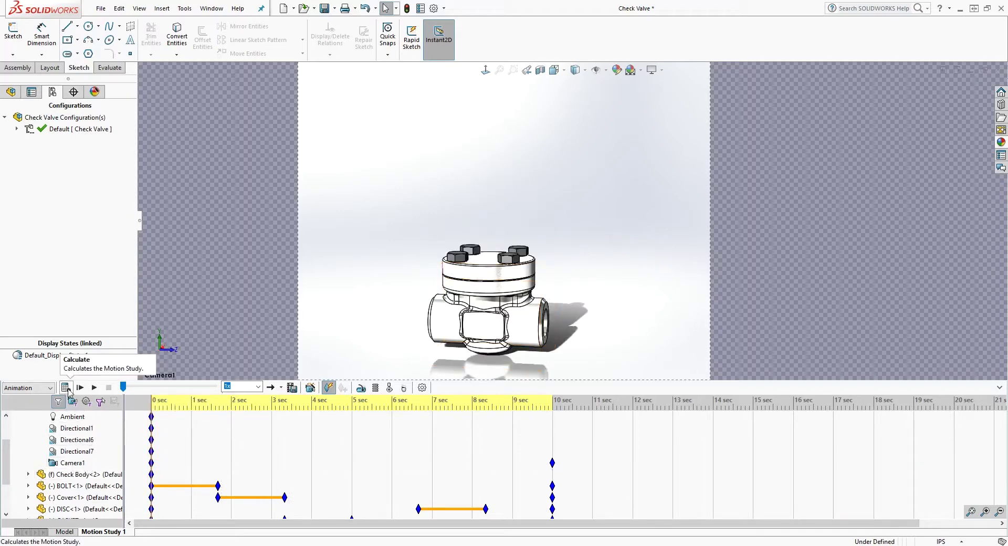
pyautogui.click(94, 388)
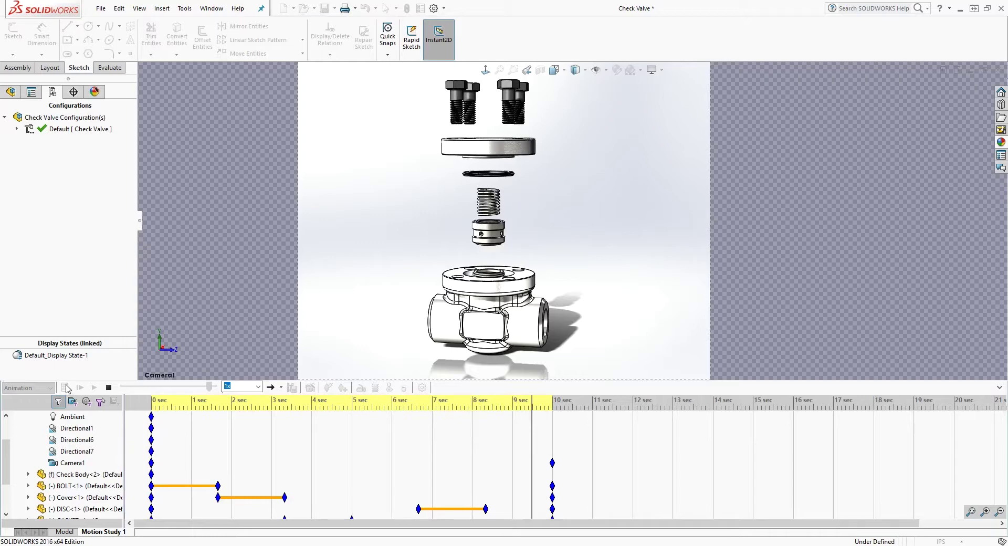
# - Open the Save Animation to File dialog for the finished explode animation
pyautogui.scroll(-1, 500, 506)
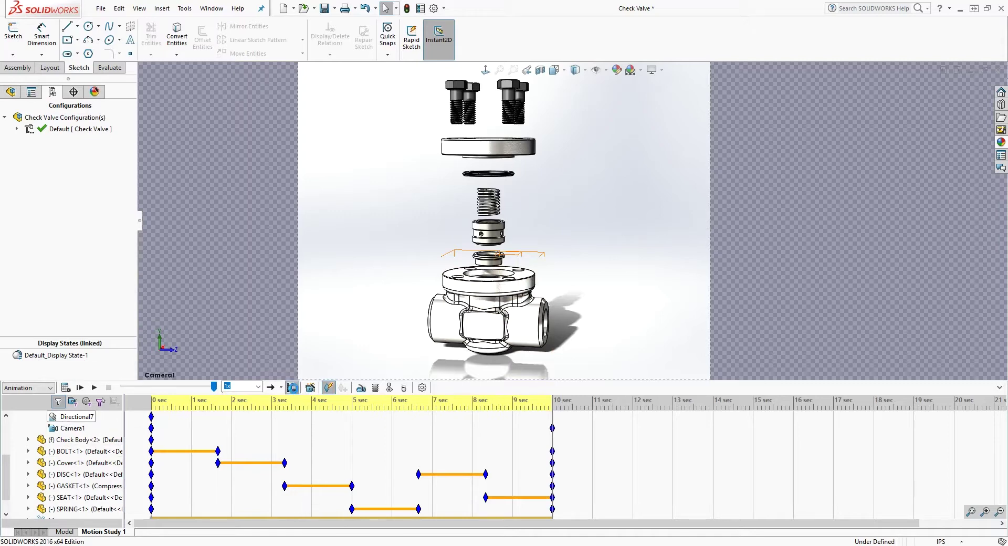
pyautogui.click(292, 387)
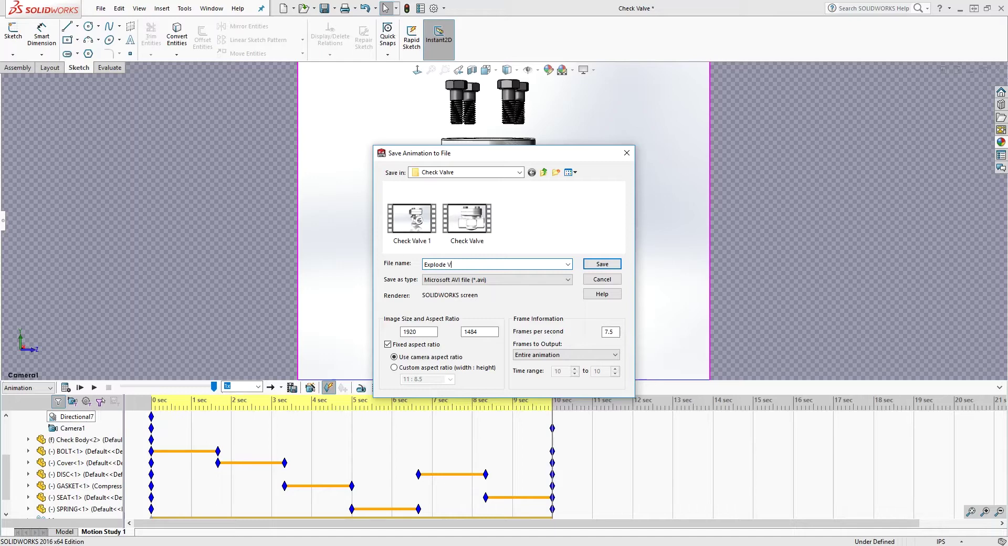
# - Save as 'Explode View' Microsoft AVI at 16:9, 1920×1080, 25 frames per second
pyautogui.click(510, 279)
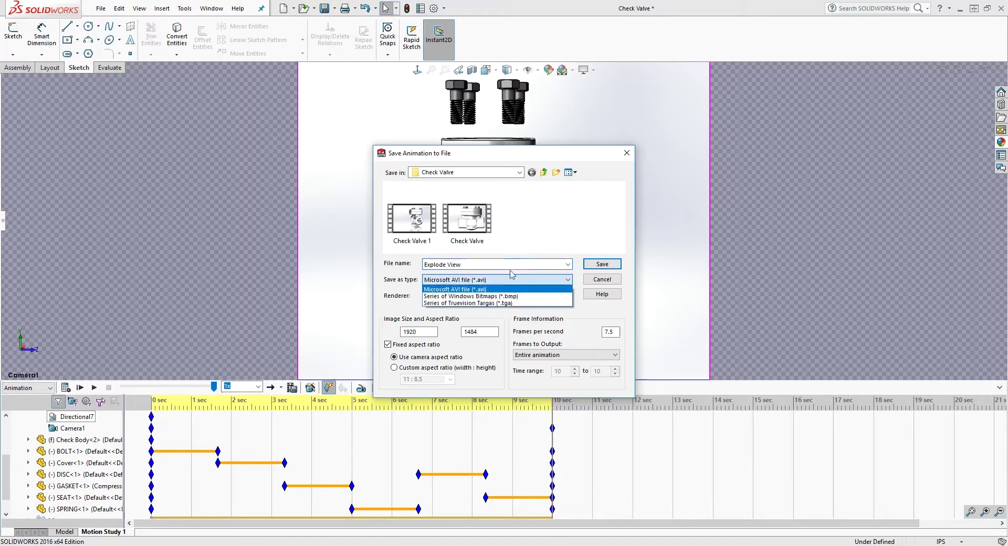
pyautogui.click(446, 289)
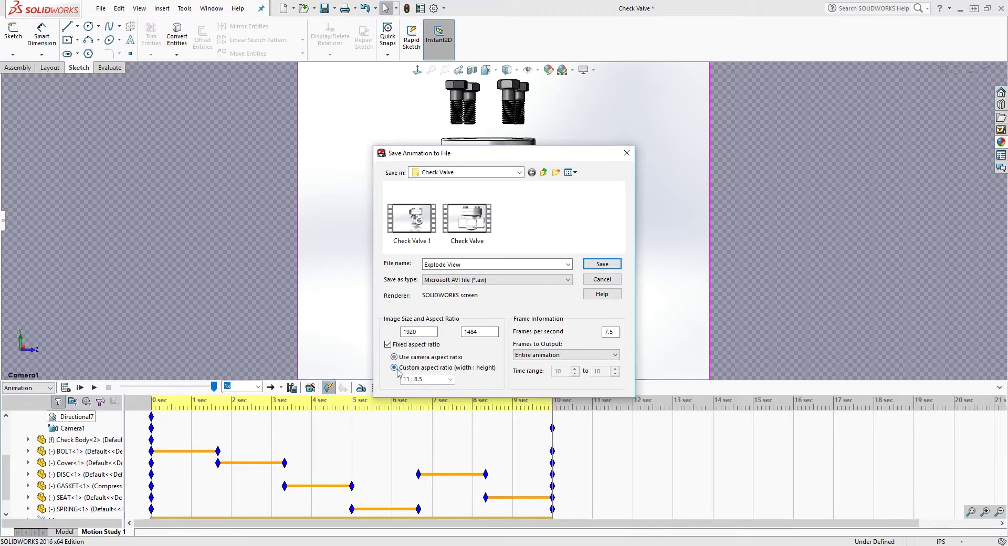
pyautogui.click(452, 381)
pyautogui.click(438, 419)
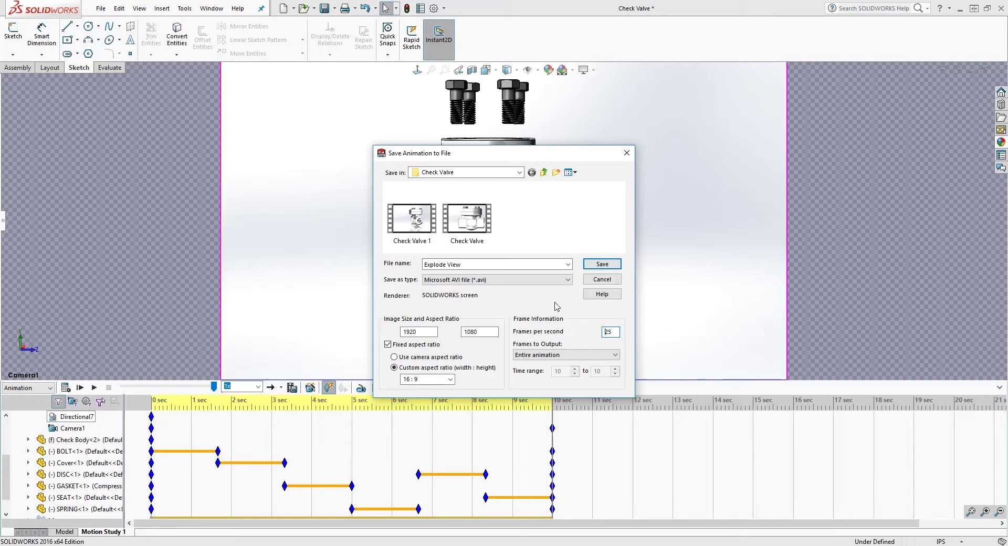
pyautogui.click(602, 264)
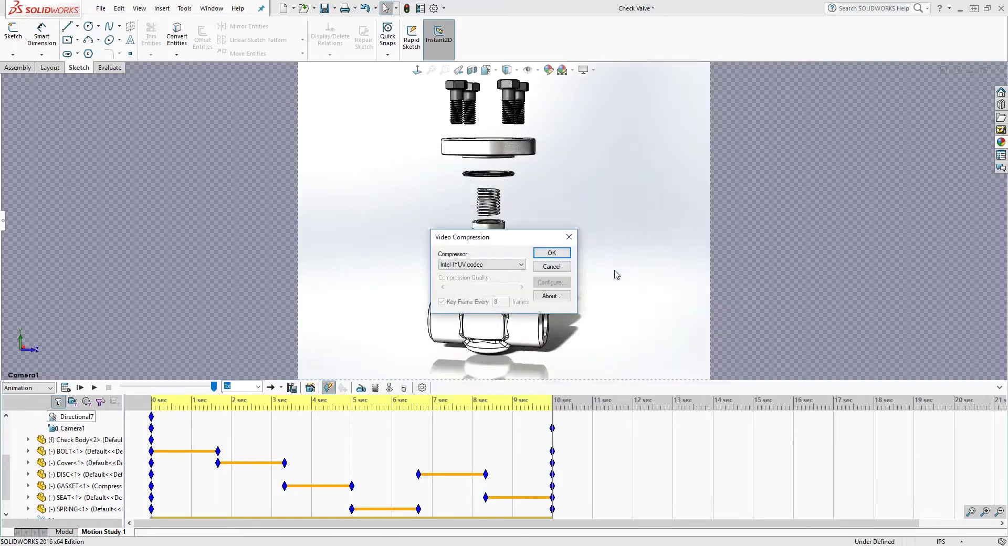
# - Pick Full Frames (Uncompressed) as the compressor and recalculate the study to render the AVI
pyautogui.click(498, 266)
pyautogui.click(474, 296)
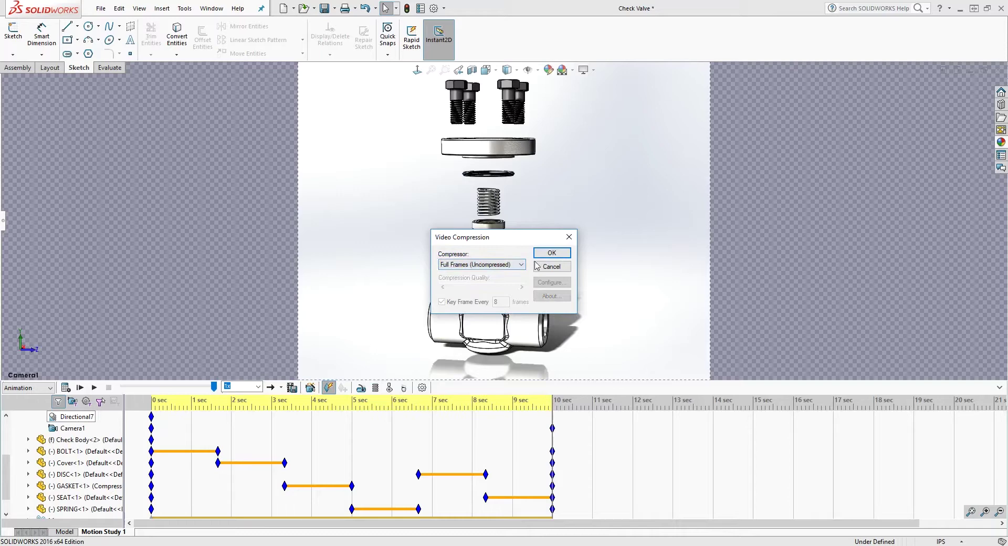
pyautogui.click(551, 255)
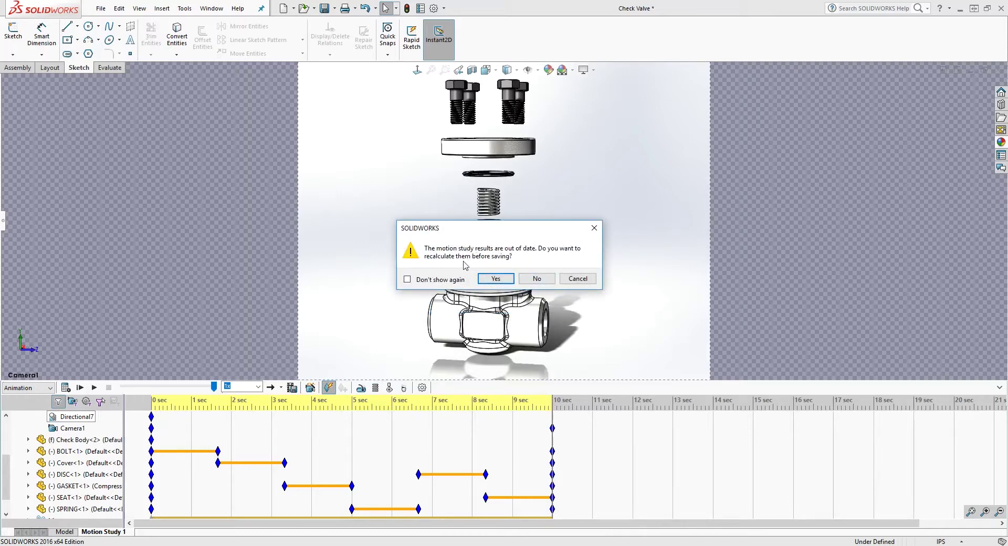
pyautogui.click(496, 279)
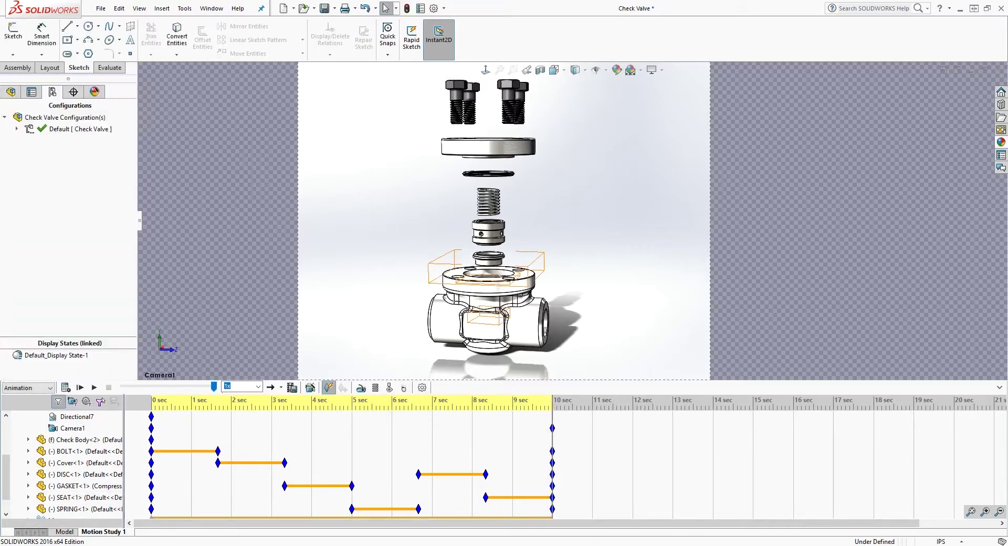
# - Switch to the Check Valve folder to confirm the saved 1,524,833 KB Explode View AVI
pyautogui.hotkey('alt', 'Tab')
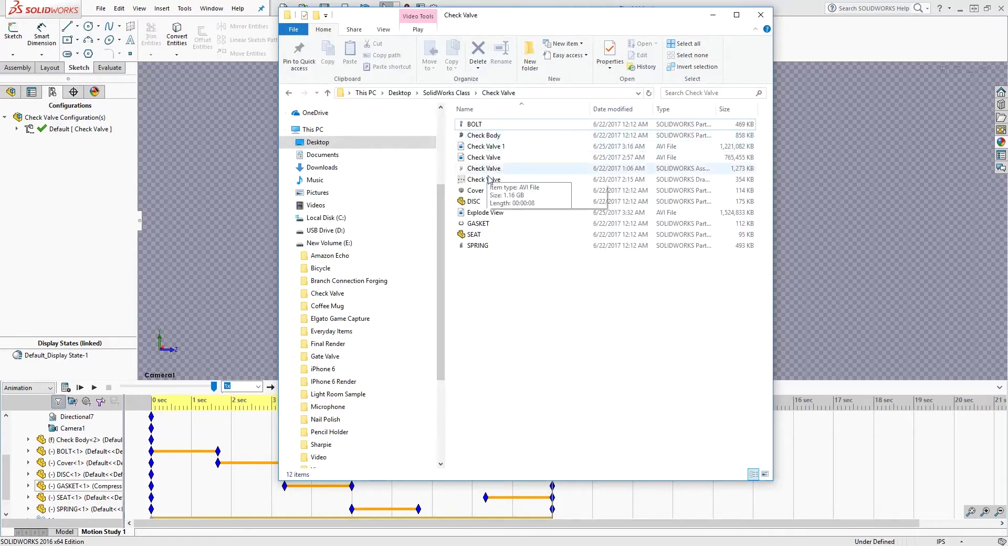